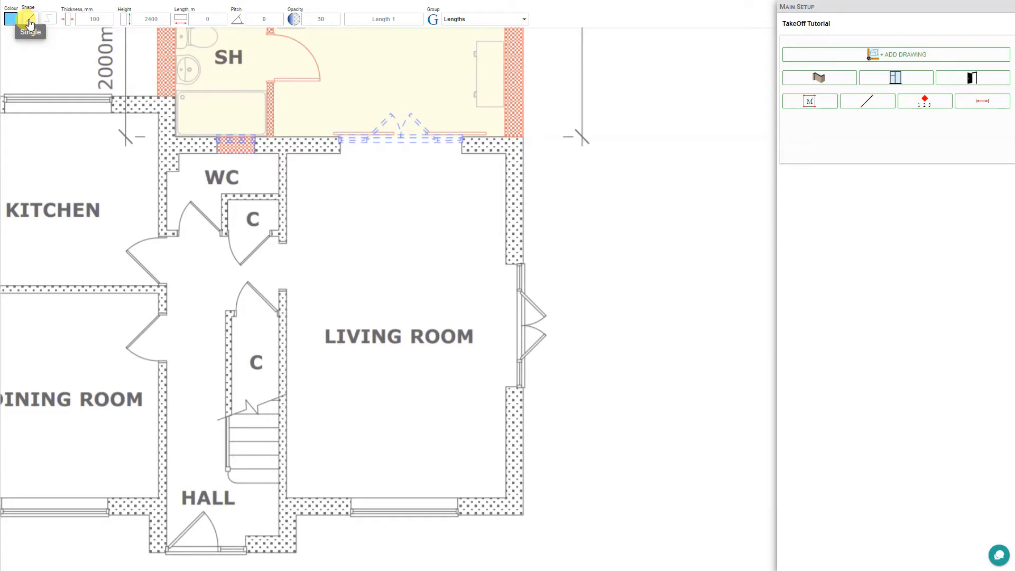
- Set a 50 mm Poly takeoff in Skirtings and start it at the cupboard wall corner
click(50, 20)
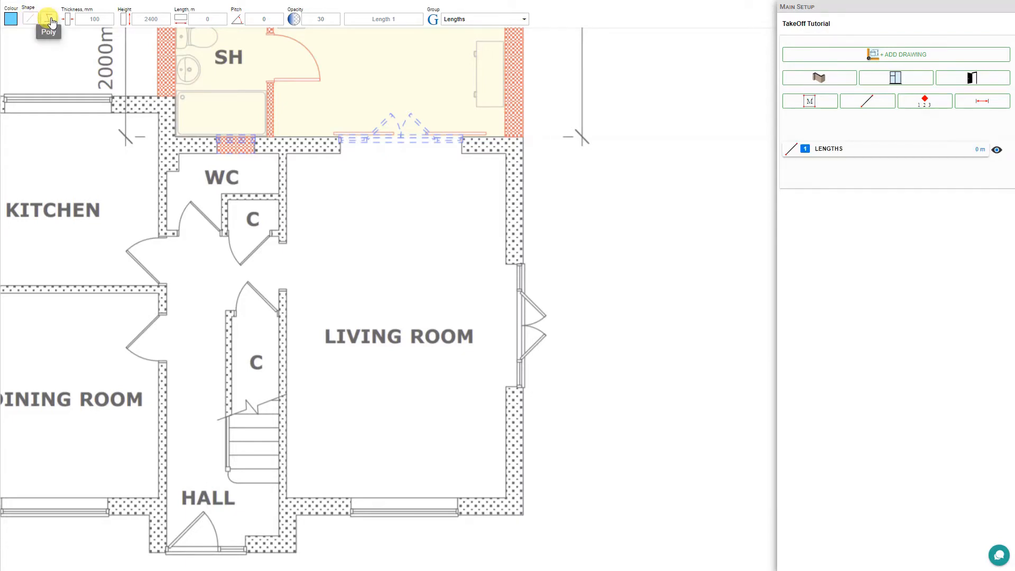
click(96, 20)
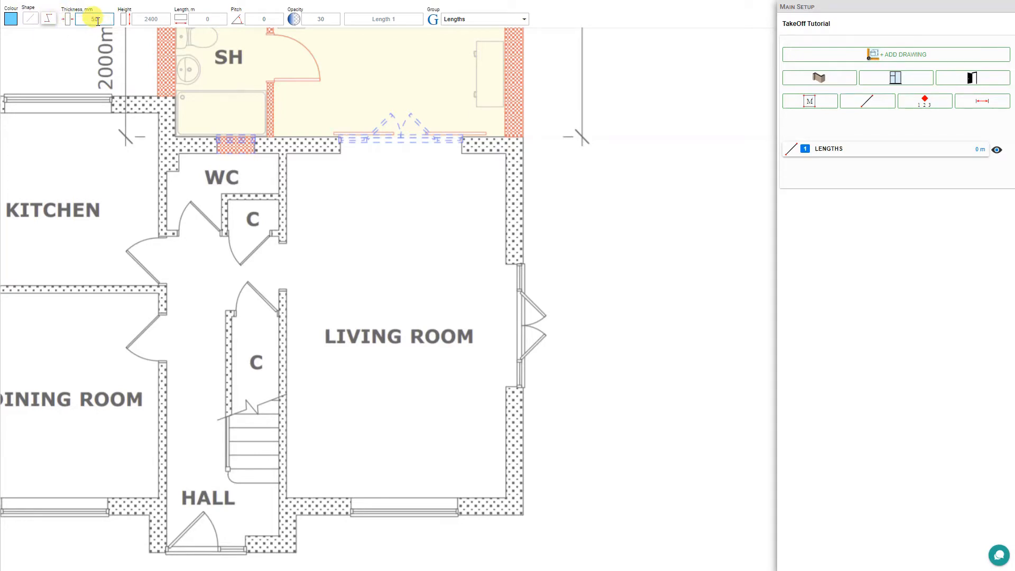
click(523, 21)
click(470, 362)
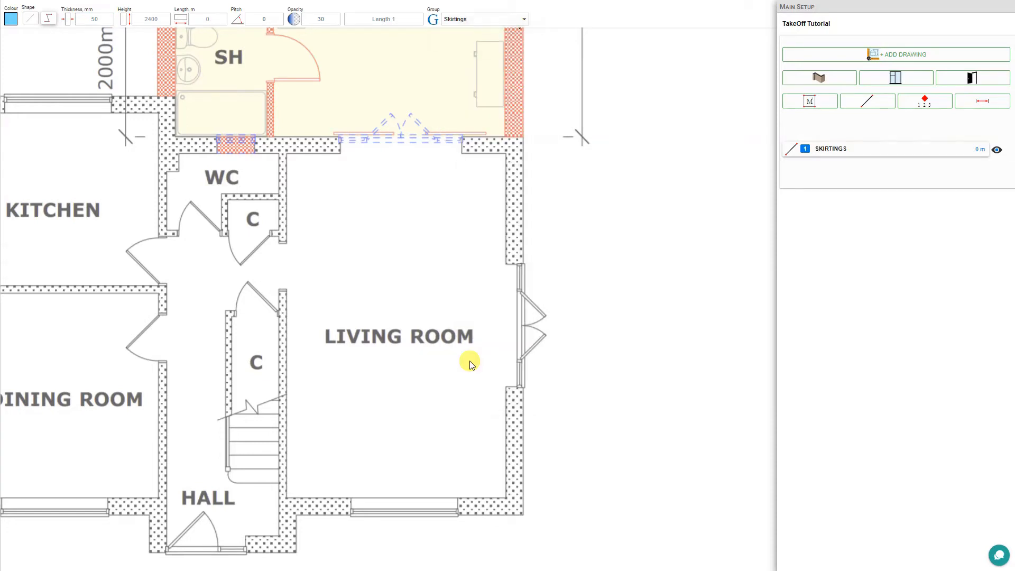
click(287, 242)
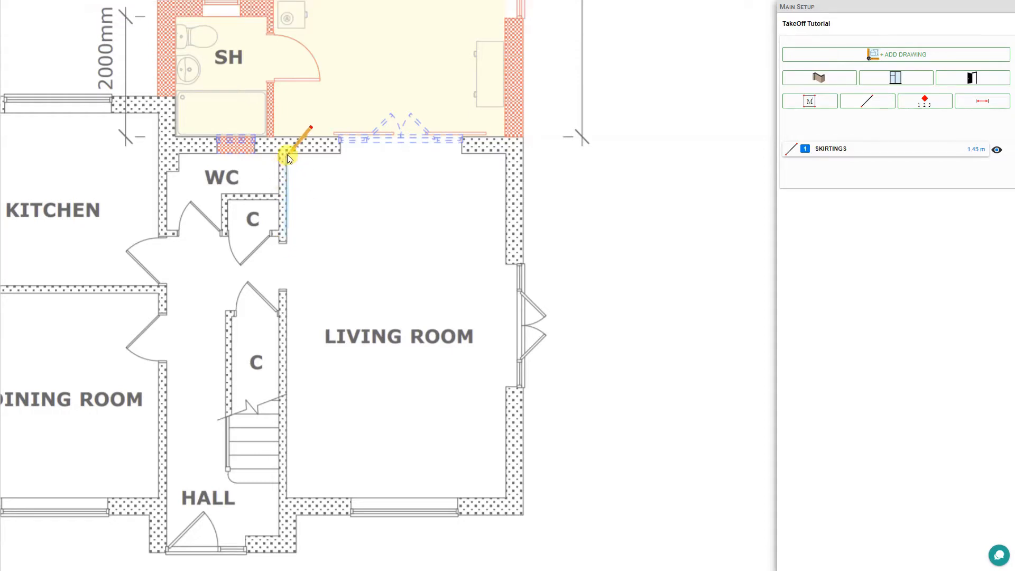
- Trace the skirting up the left wall and along the top wall and recess
key(shift)
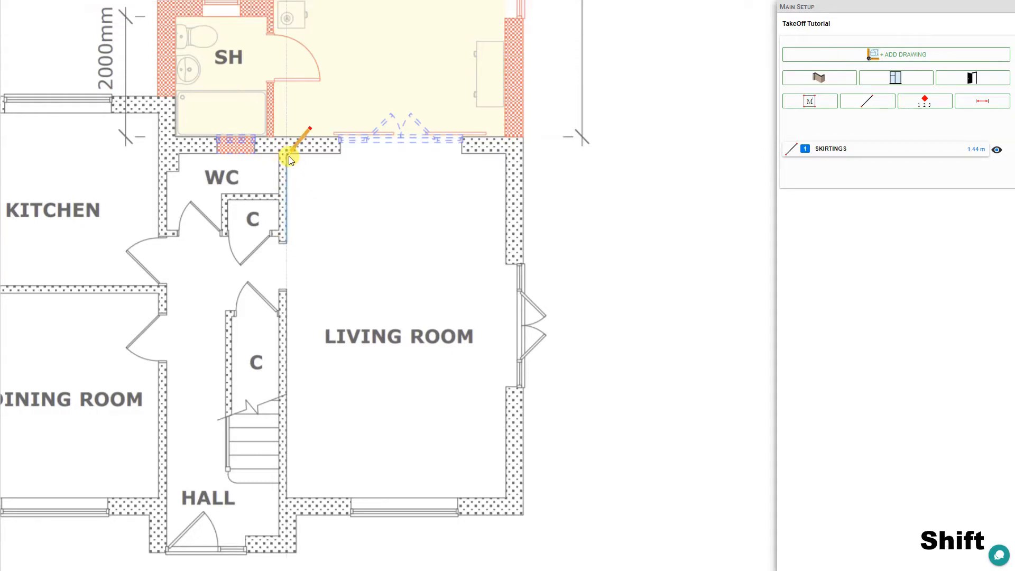
click(287, 155)
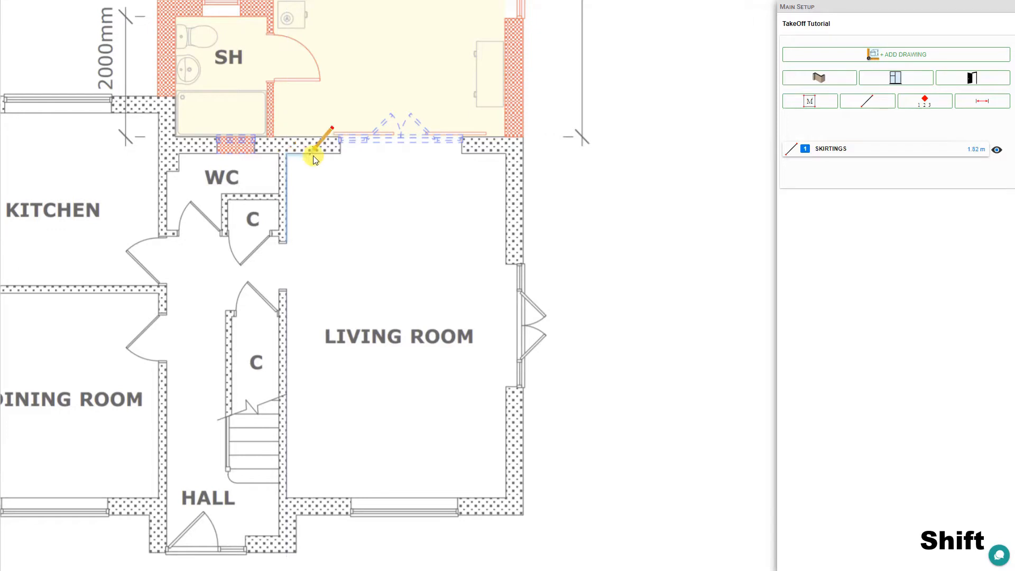
click(341, 155)
click(461, 140)
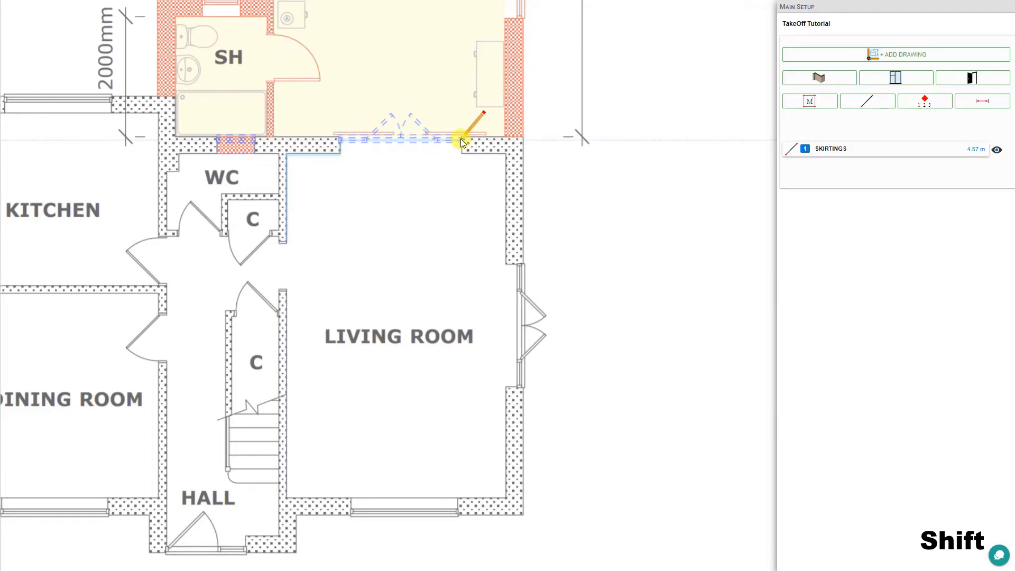
click(461, 154)
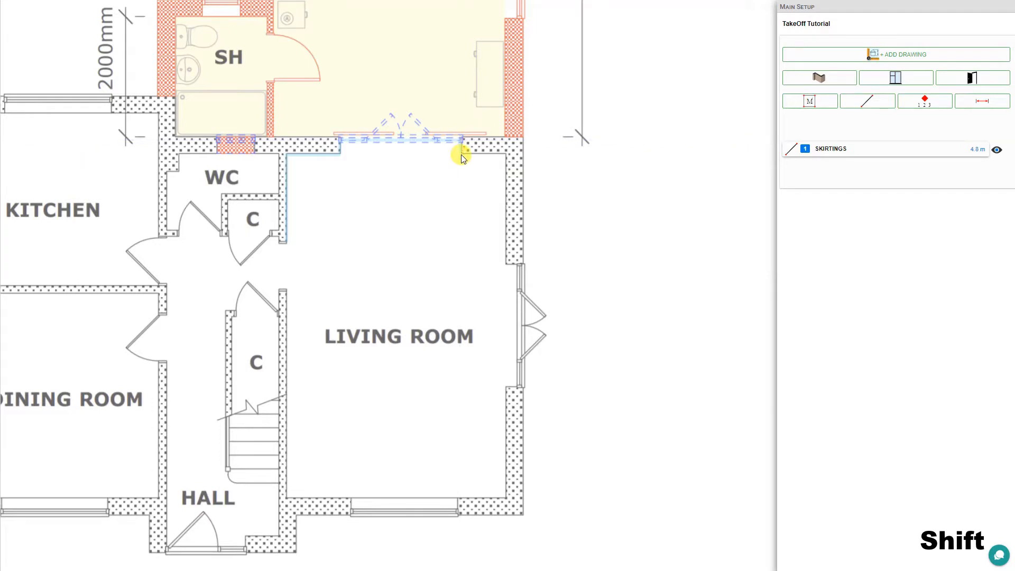
click(506, 155)
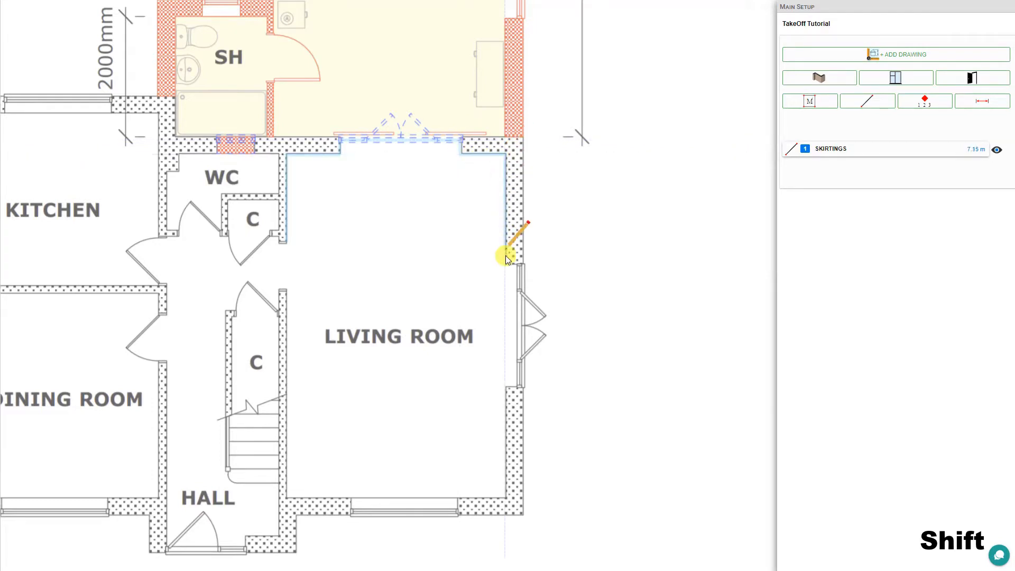
- Continue the skirting past the window, along the right, bottom and left walls, then finish it
click(515, 264)
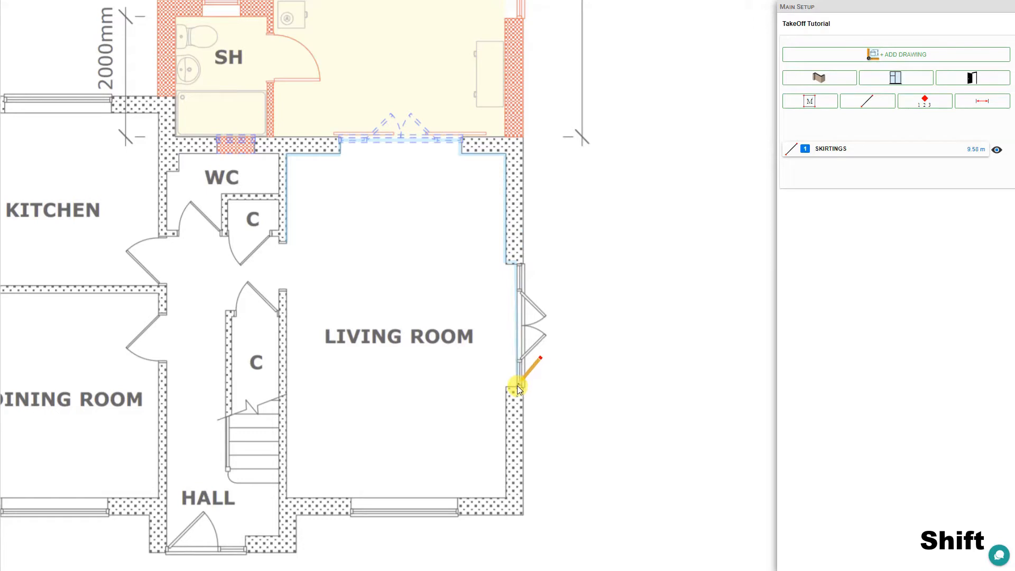
click(517, 388)
click(507, 388)
click(507, 497)
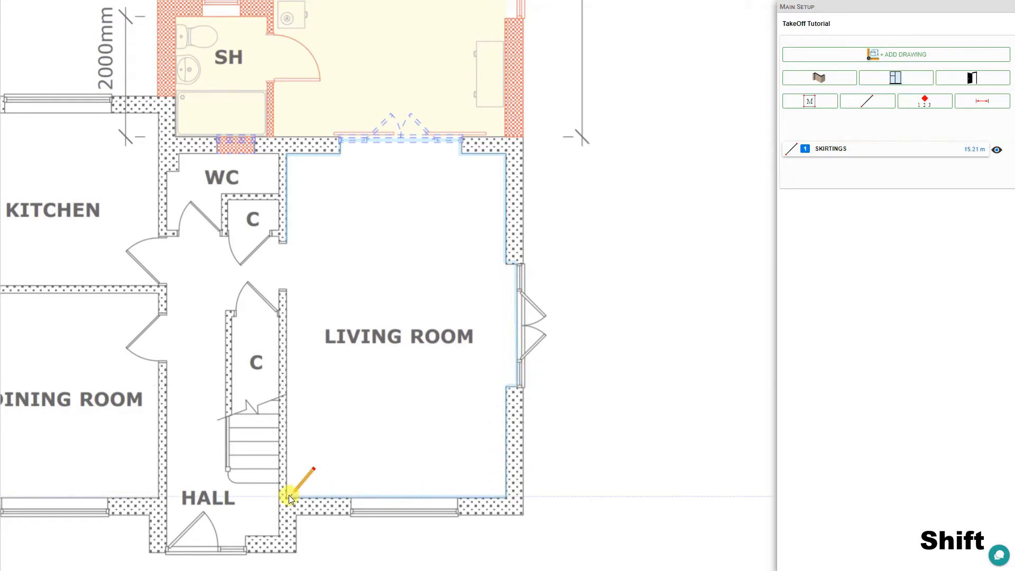
click(287, 497)
click(299, 292)
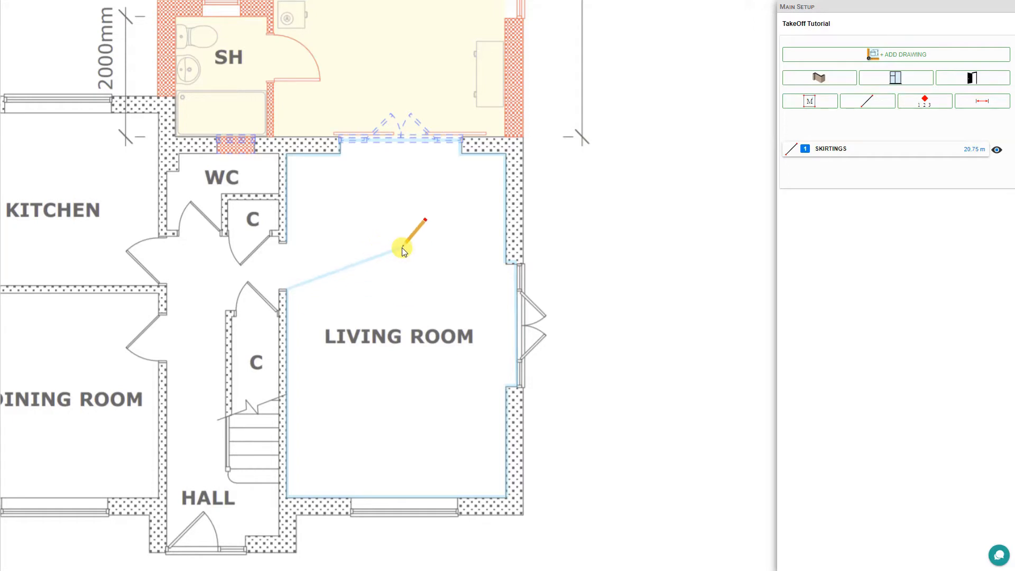
key(Escape)
- Colour the living room skirting line red (#F44E3B)
scroll(283, 240, up, 1)
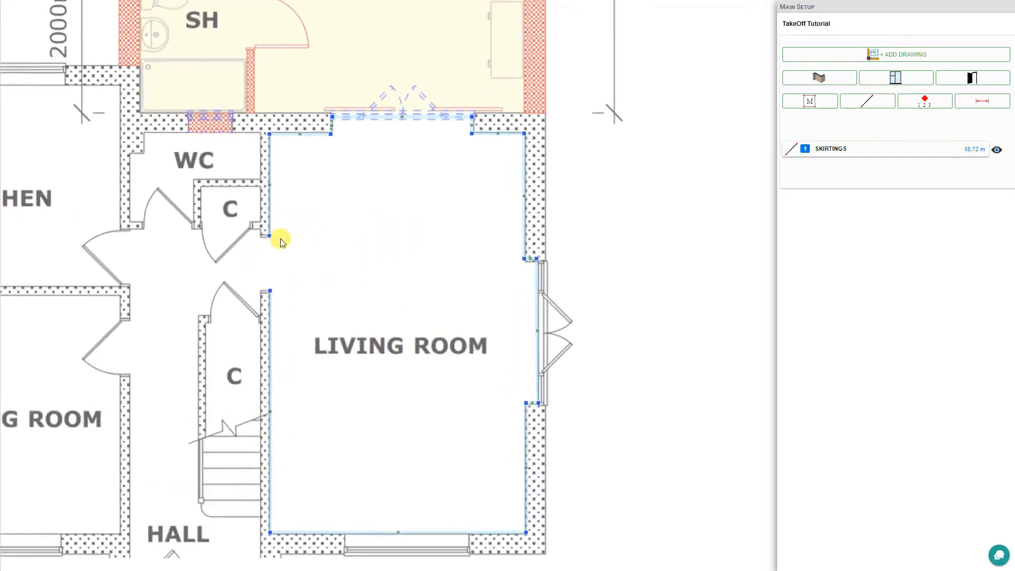
scroll(280, 241, up, 2)
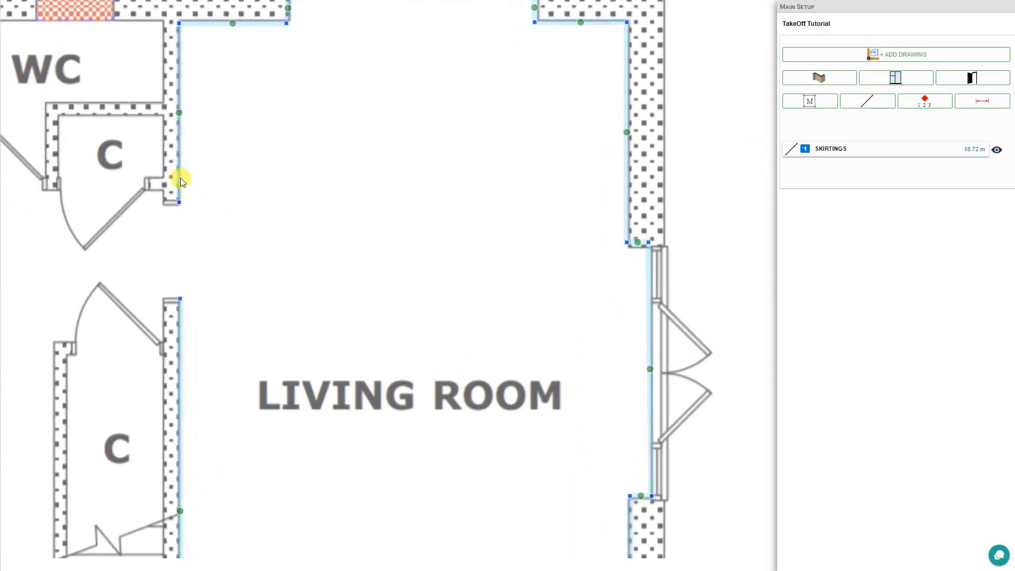
click(180, 178)
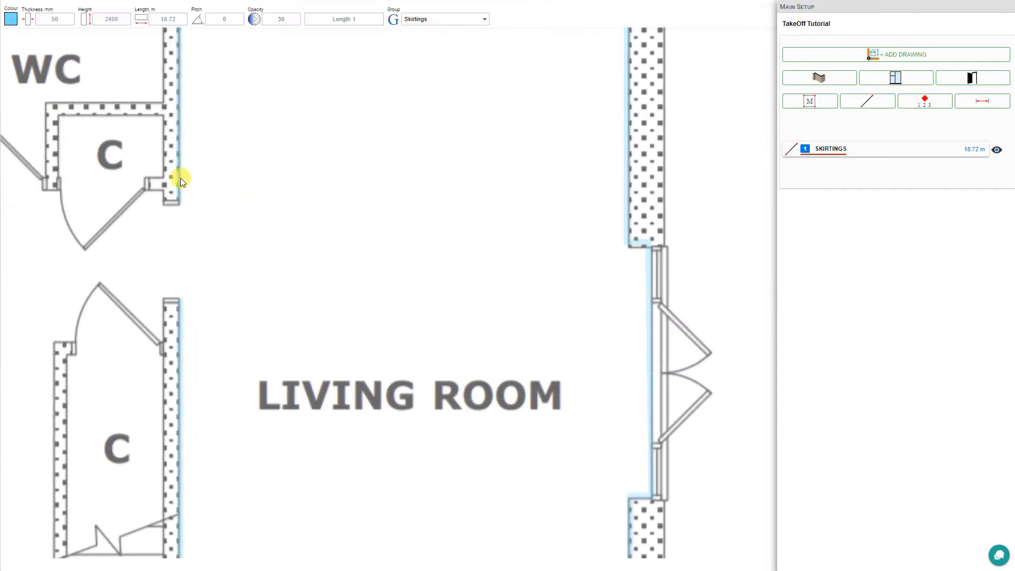
click(10, 19)
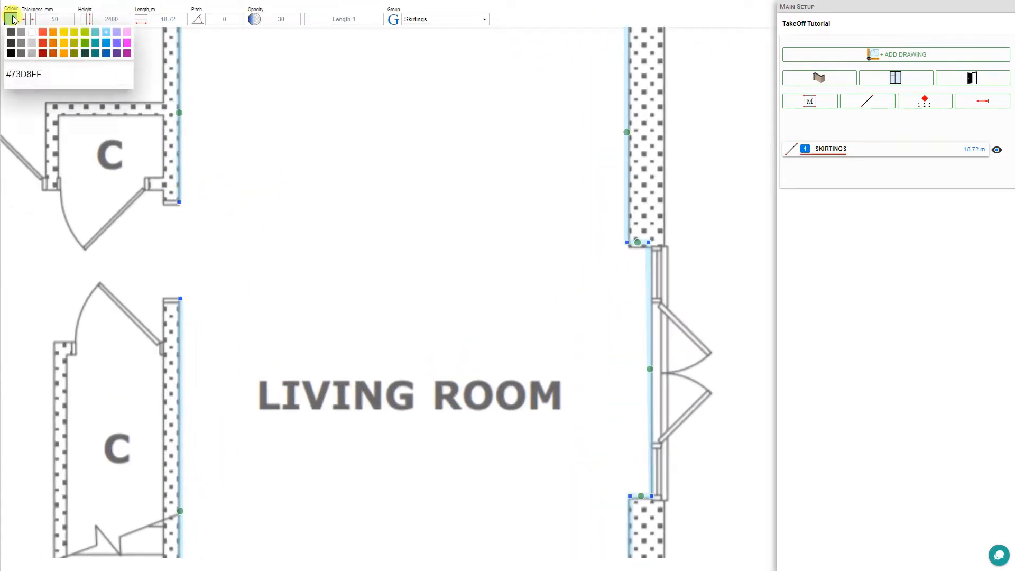
click(42, 32)
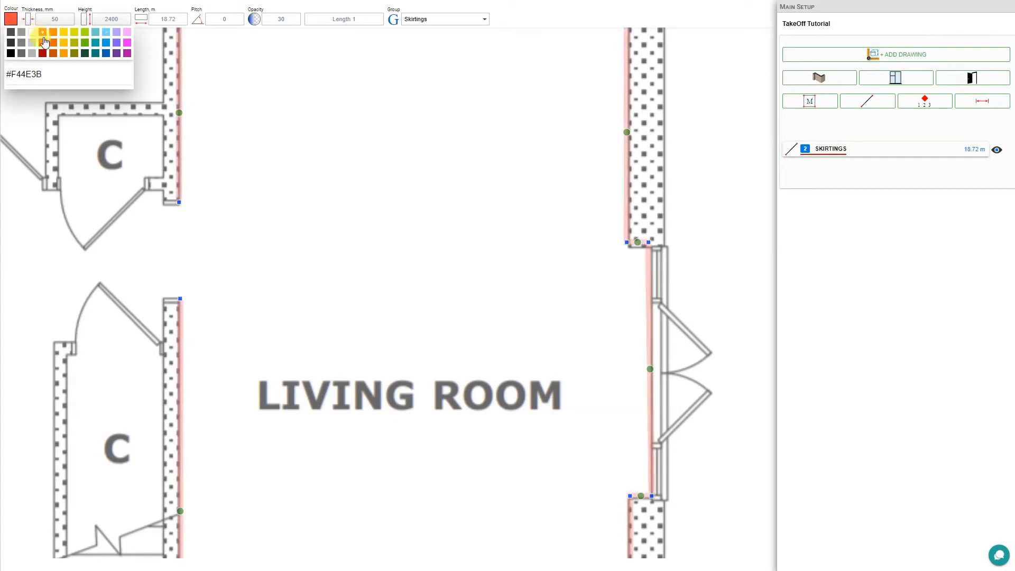
click(446, 242)
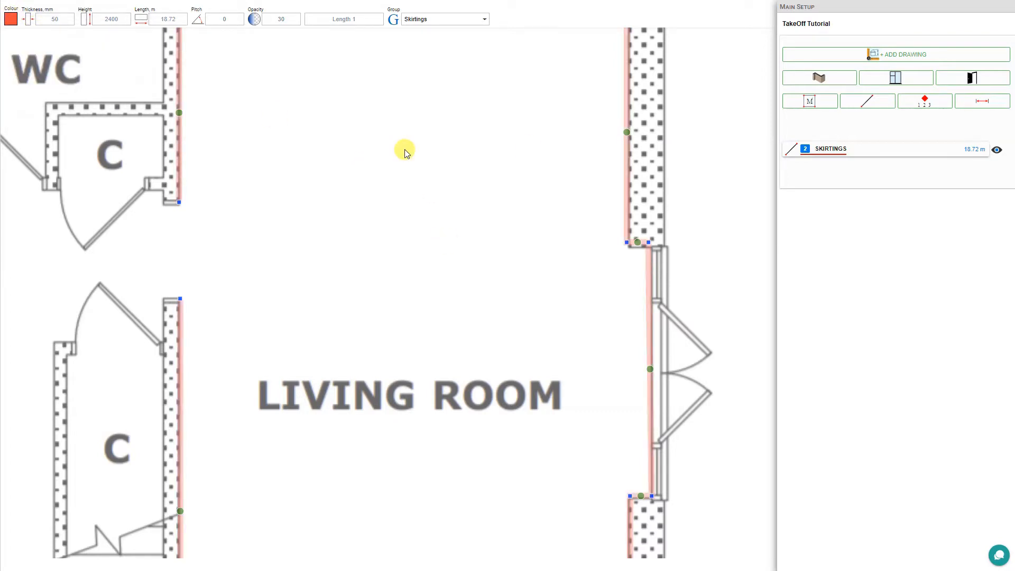
- Review the Skirtings group take-off details showing 18.72 m, then close them
click(872, 153)
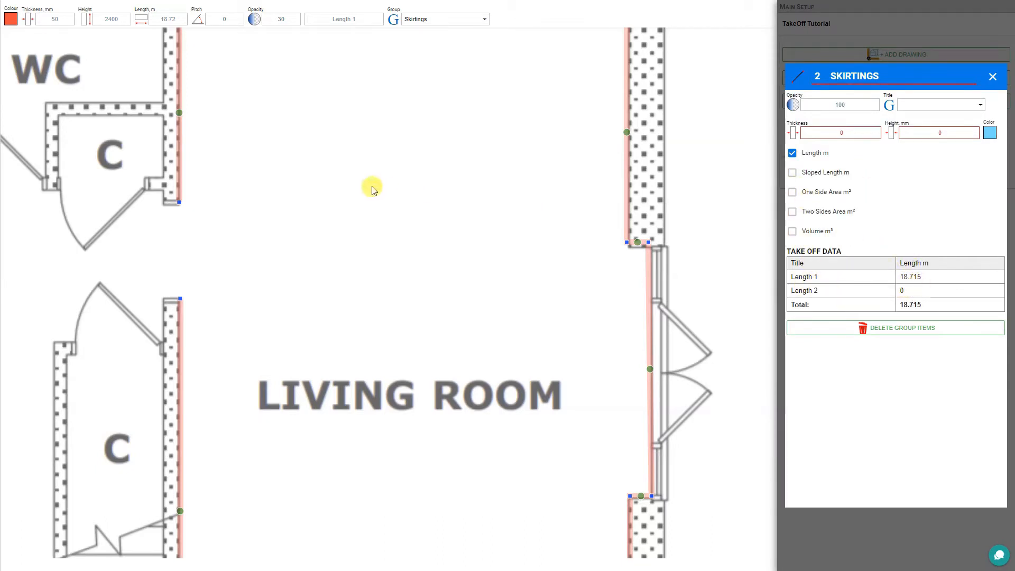
scroll(372, 188, down, 2)
scroll(371, 187, down, 4)
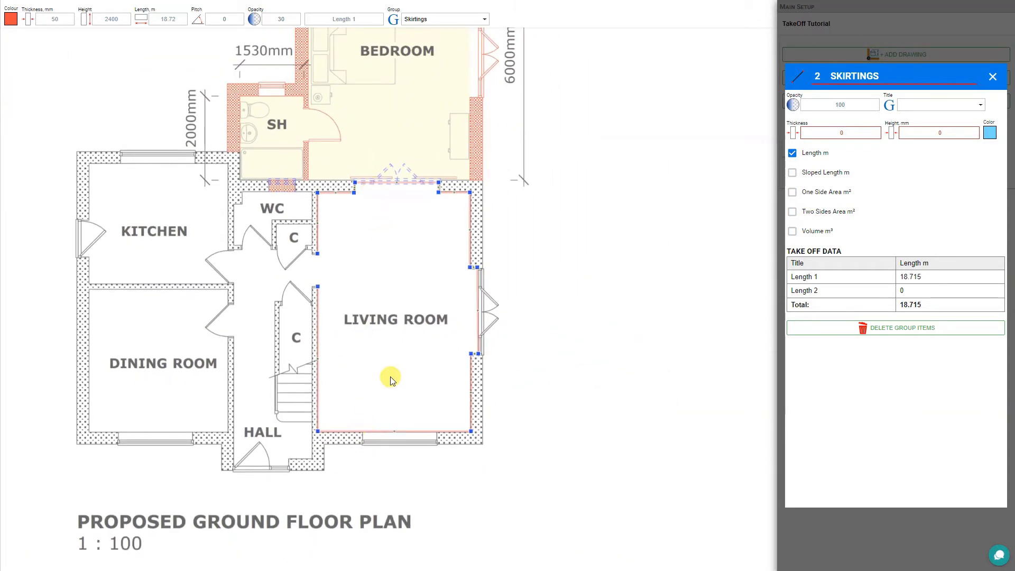
click(992, 77)
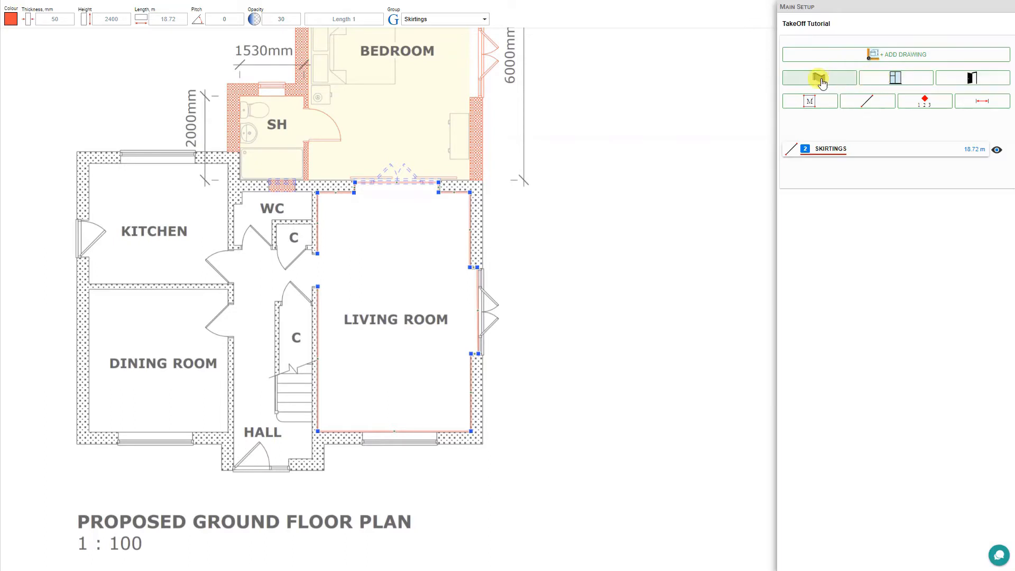
- Start a dark green #194D33 length takeoff and measure the kitchen window on the top wall
click(870, 107)
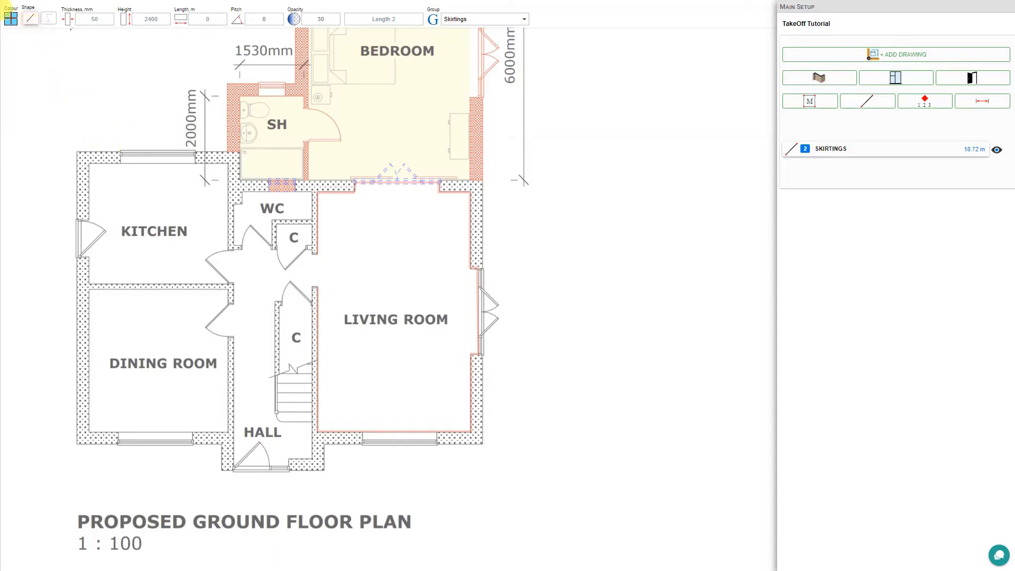
click(10, 18)
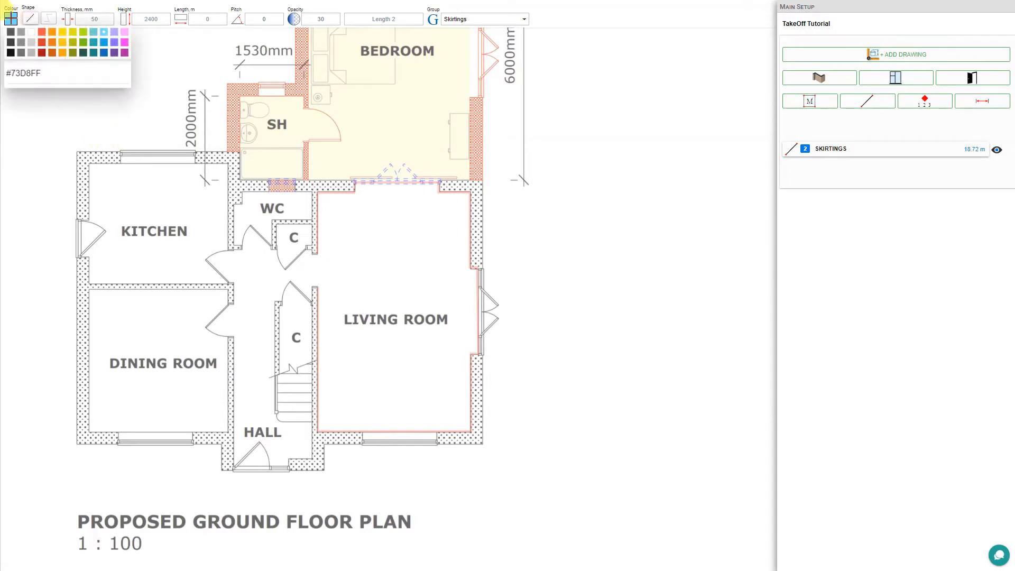
click(85, 52)
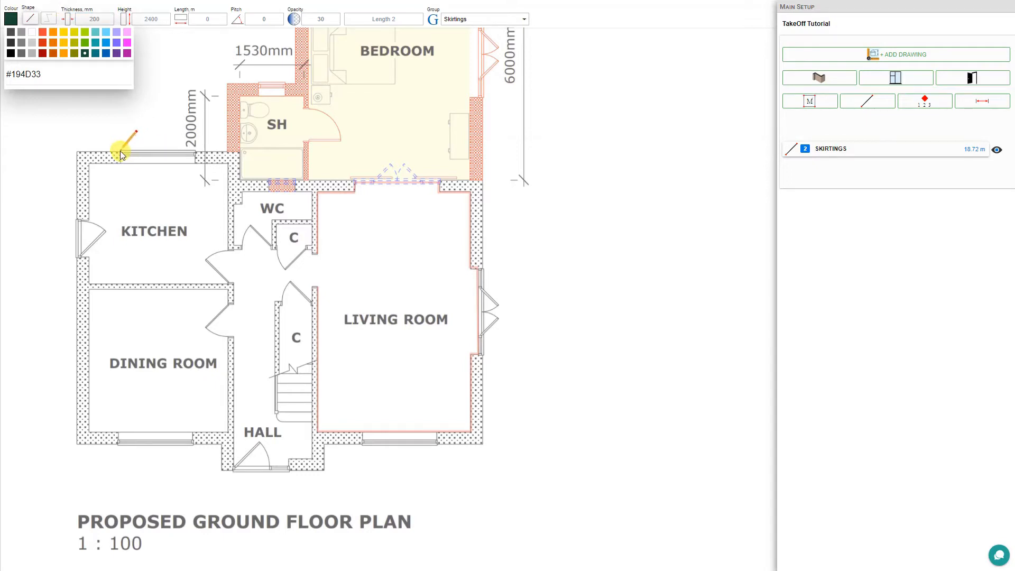
drag(121, 153, 194, 152)
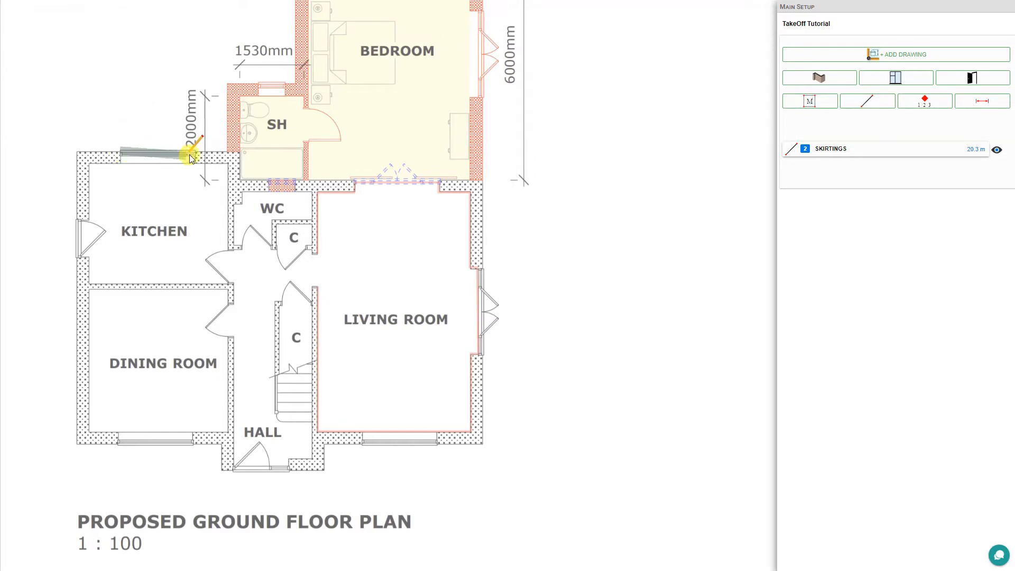
click(196, 153)
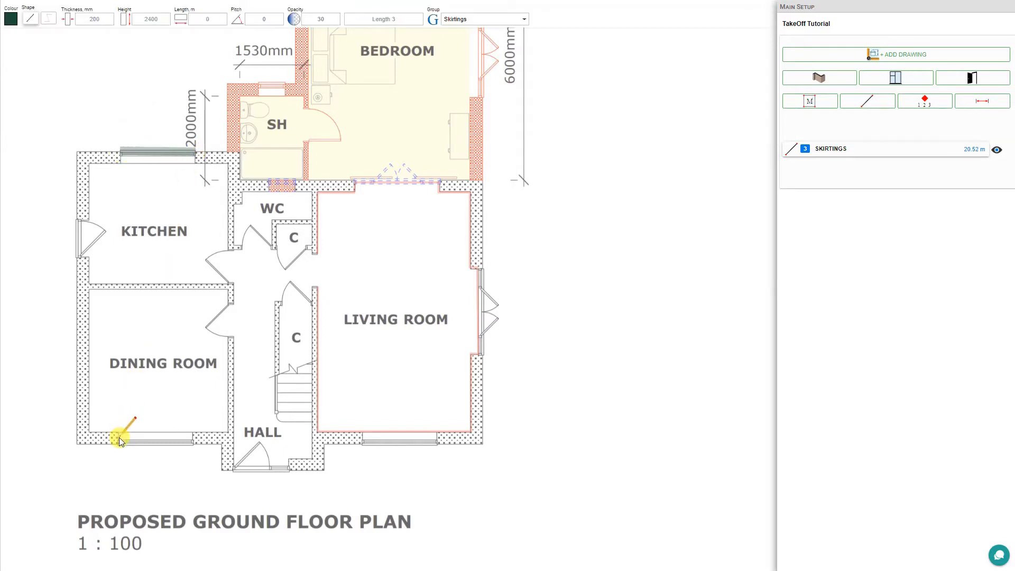
- Measure the dining room and living room windows on the bottom wall
drag(185, 442, 192, 439)
key(shift)
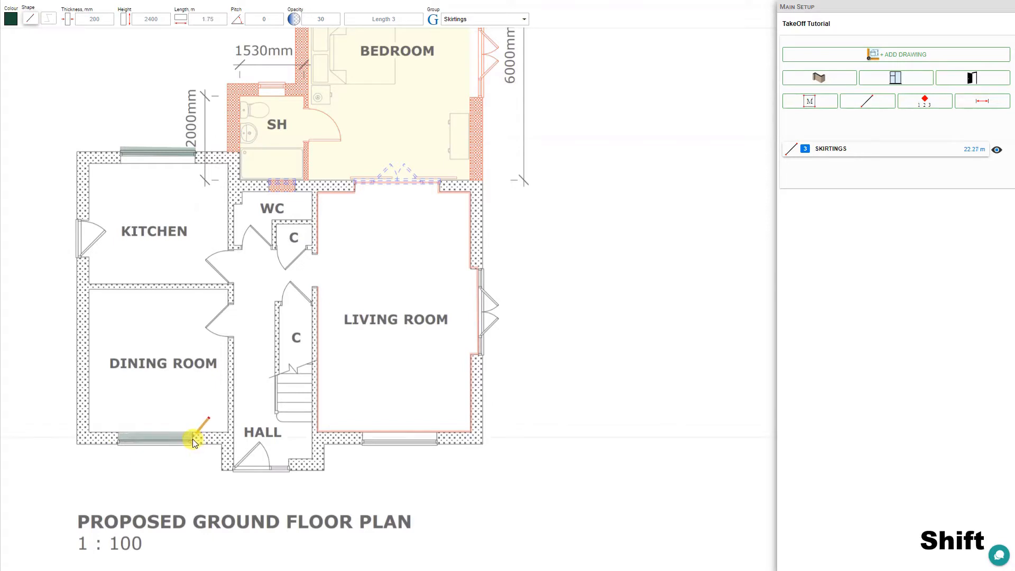
click(192, 438)
click(436, 435)
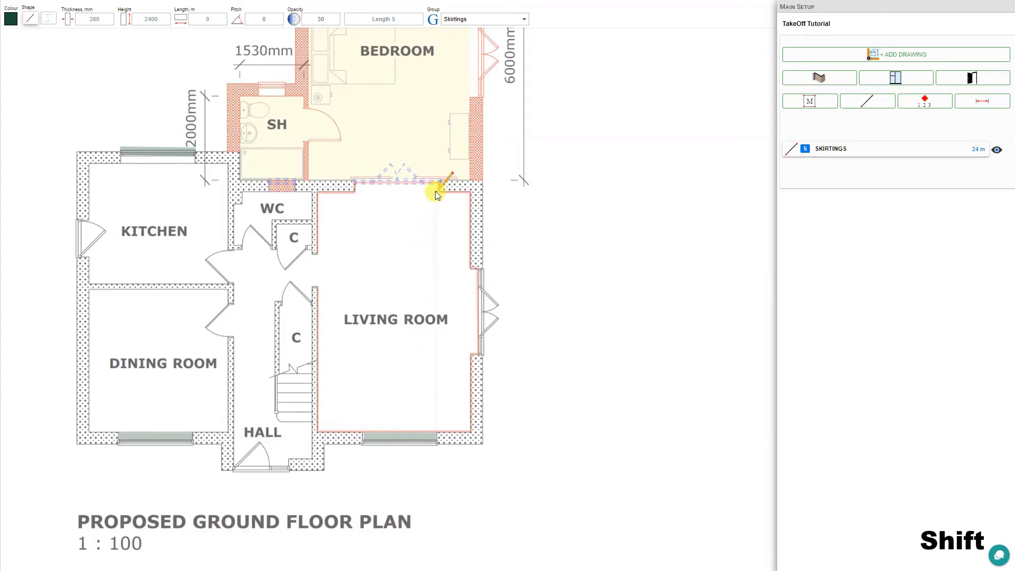
scroll(436, 191, up, 1)
scroll(435, 191, down, 1)
- Measure the shower room and bedroom windows
click(259, 84)
click(286, 84)
drag(335, 92, 426, 190)
click(333, 150)
click(409, 147)
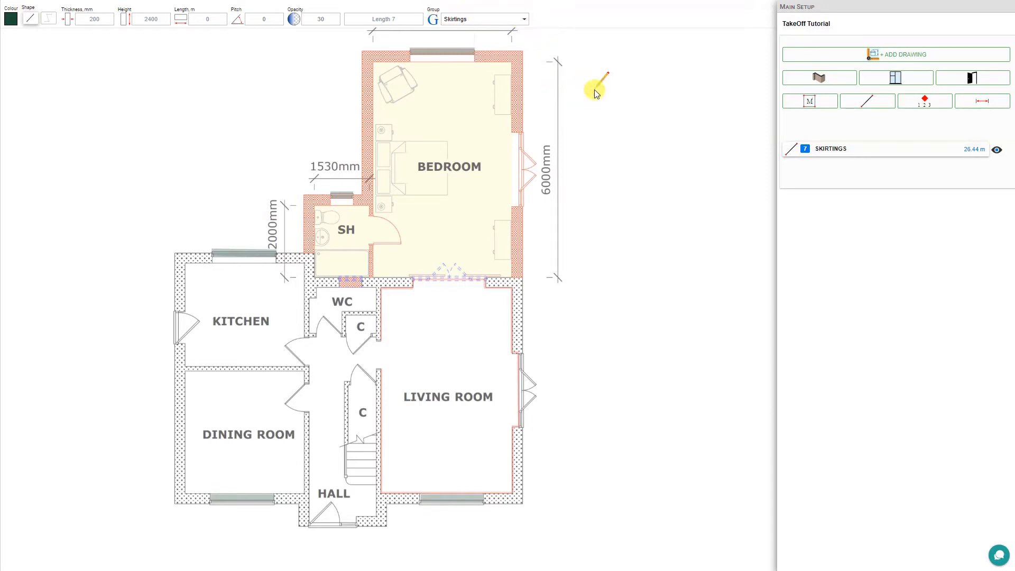
- Stop drawing and check the group list for the bedroom window length
key(Escape)
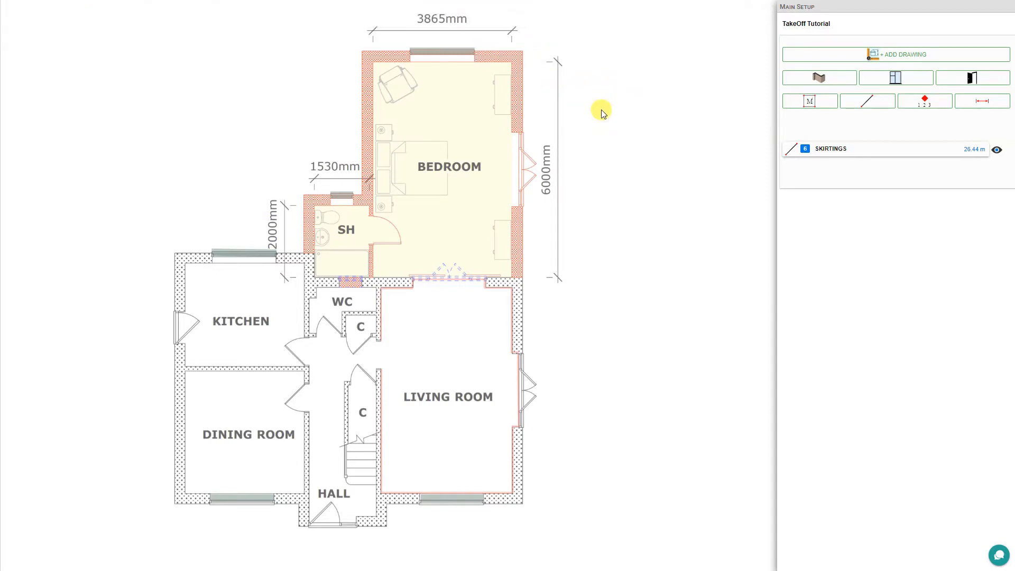
click(455, 51)
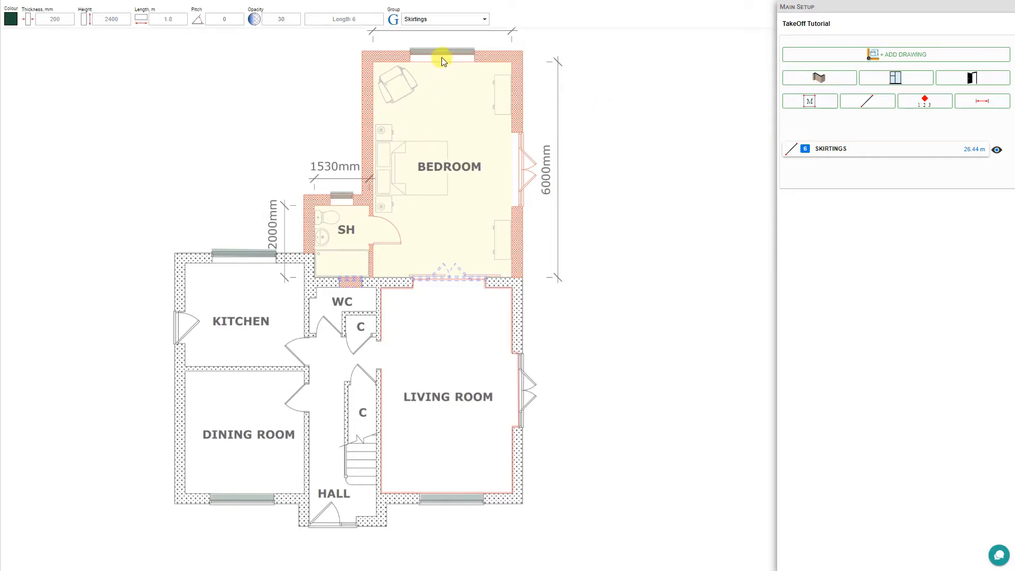
click(484, 19)
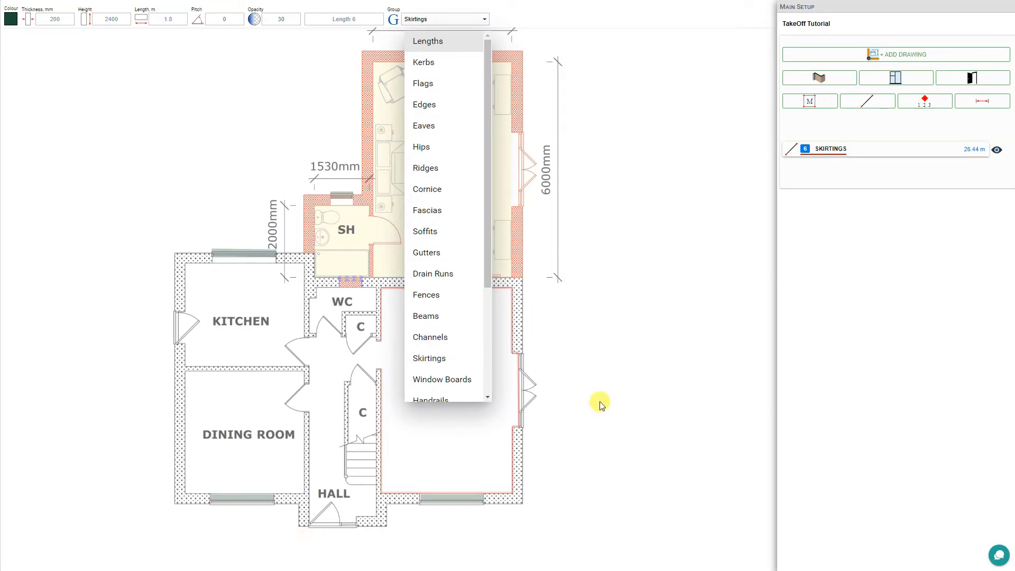
click(584, 370)
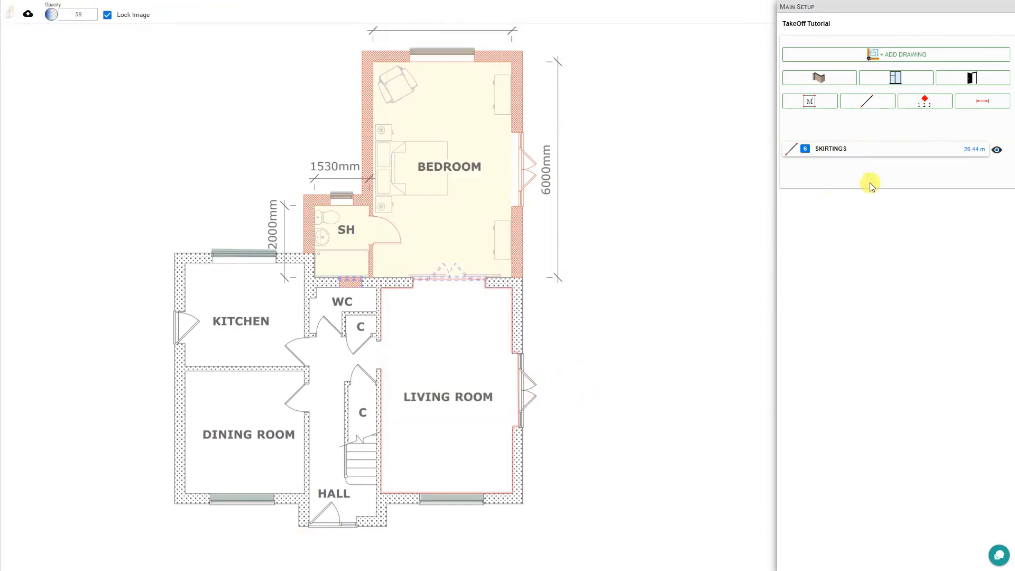
- Retitle the Skirtings group holding the window lengths as Window Boards
click(871, 153)
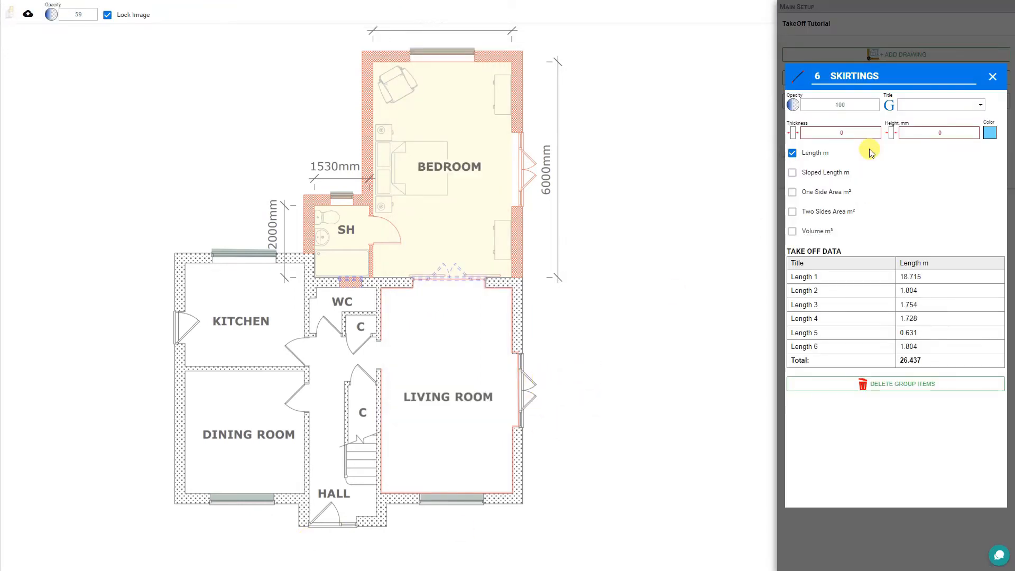
click(980, 105)
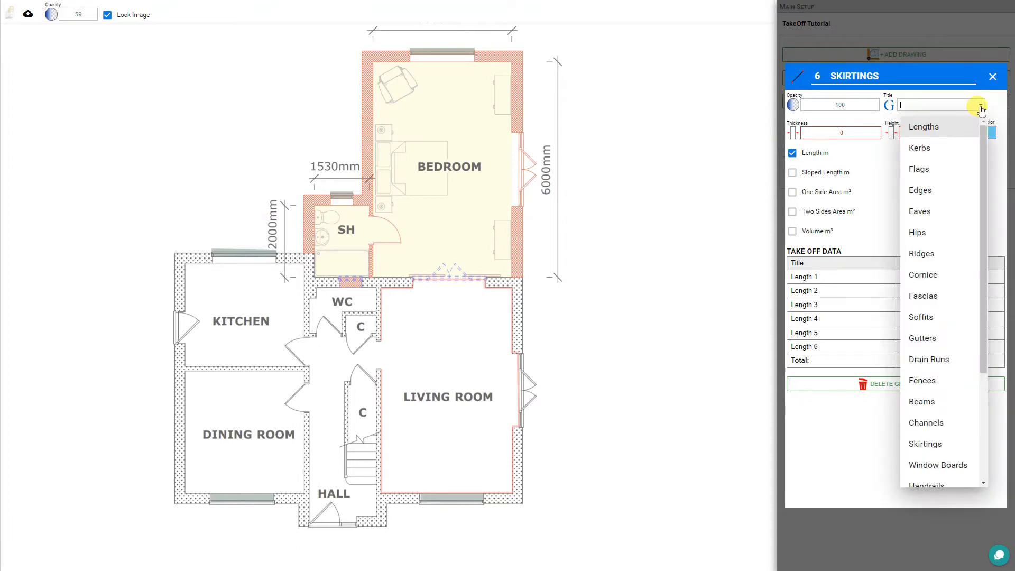
click(939, 465)
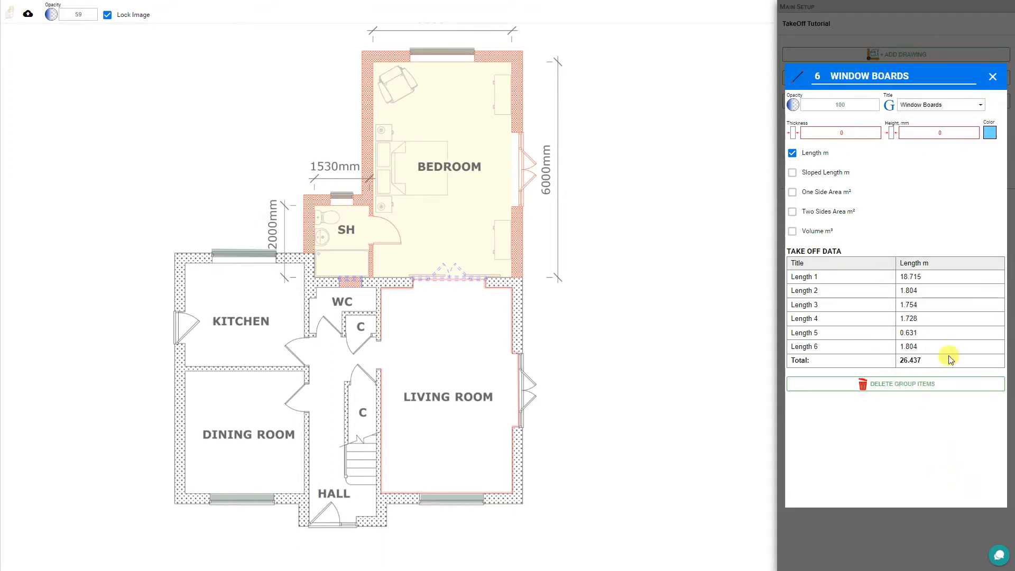
click(992, 79)
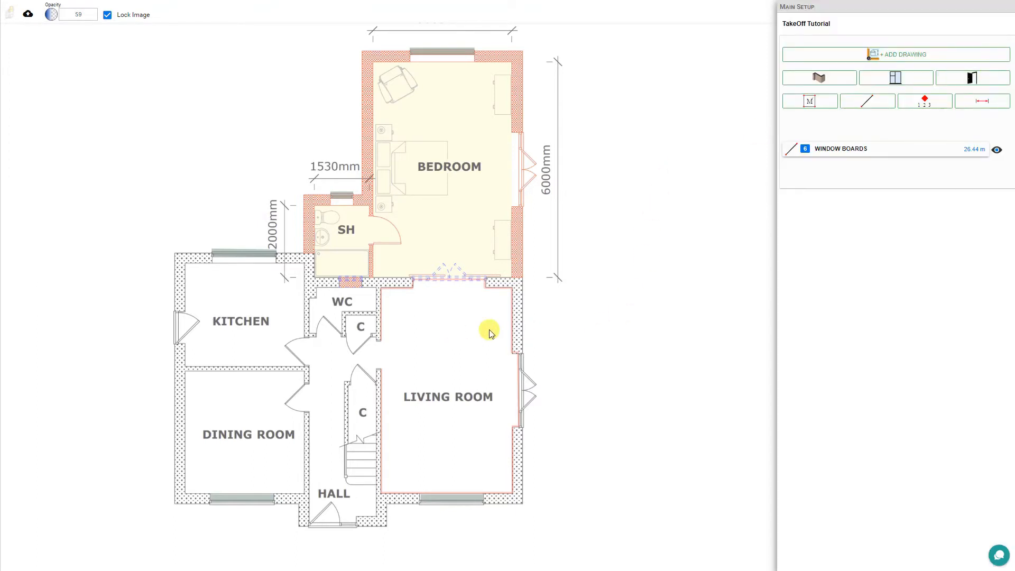
- Move the 18.72 m living-room length into its own Skirtings group
click(513, 330)
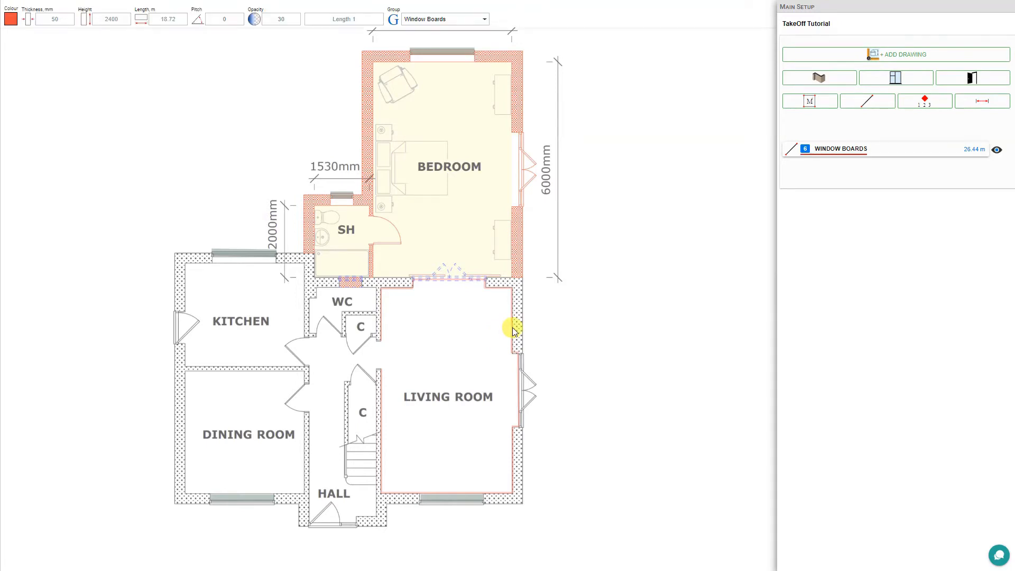
click(485, 21)
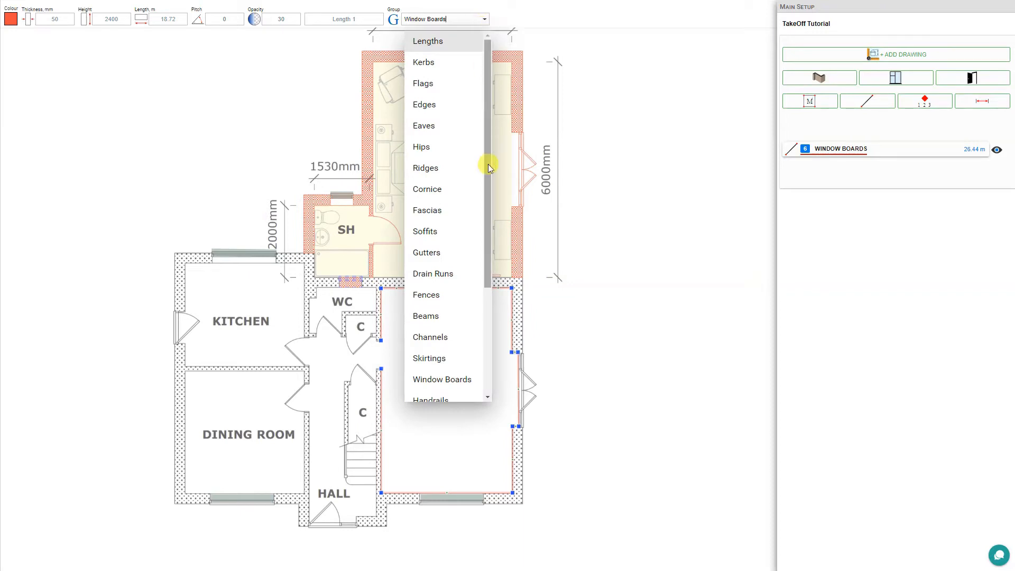
click(434, 359)
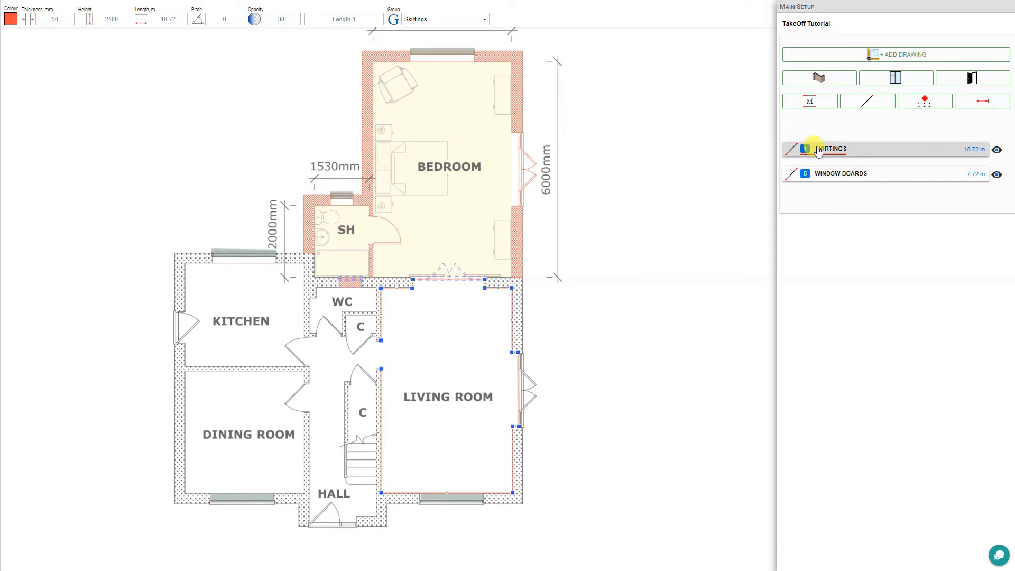
click(863, 100)
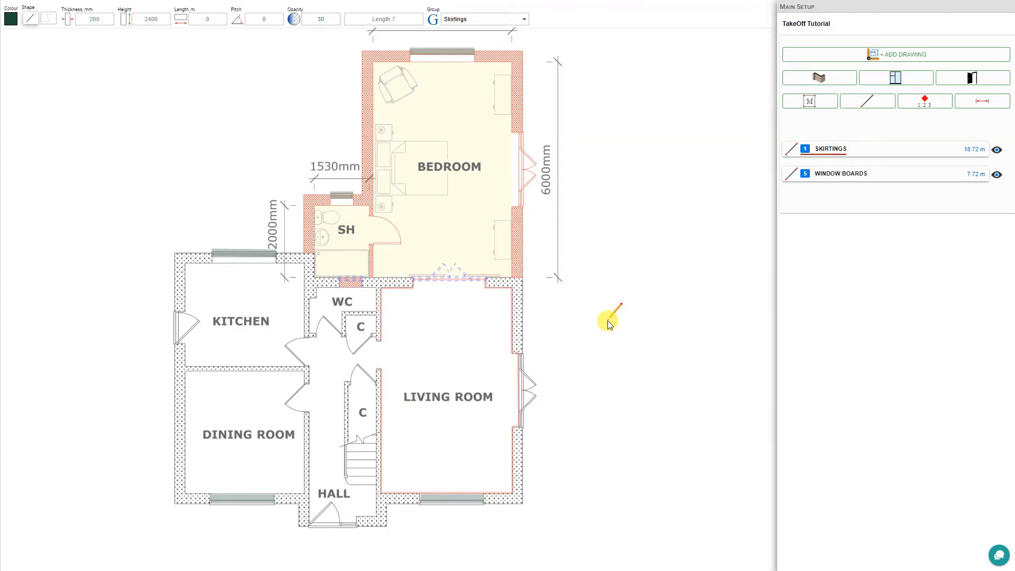
- Set up a pink 50 mm Poly line in a new group named Decorating
click(12, 19)
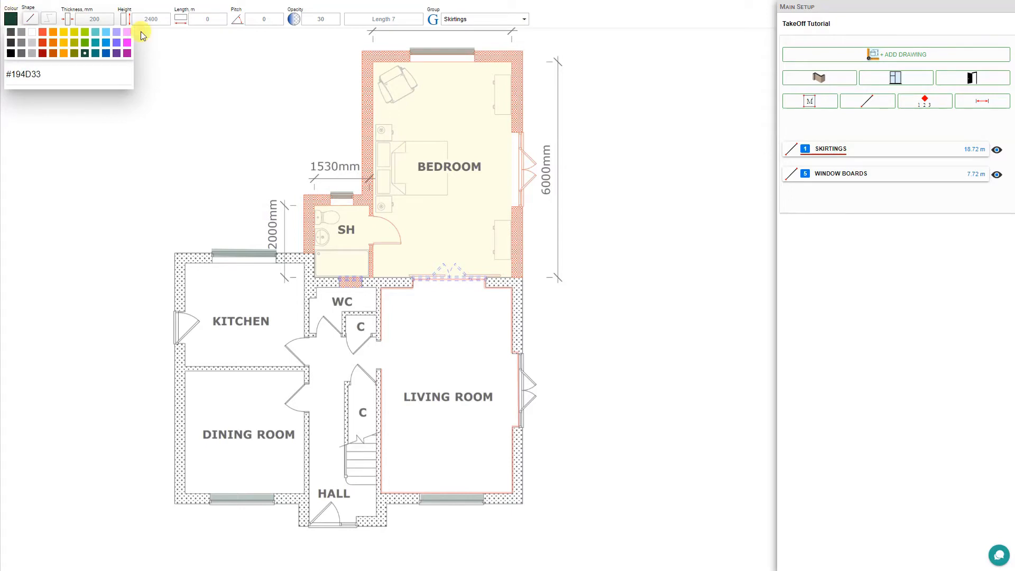
click(127, 32)
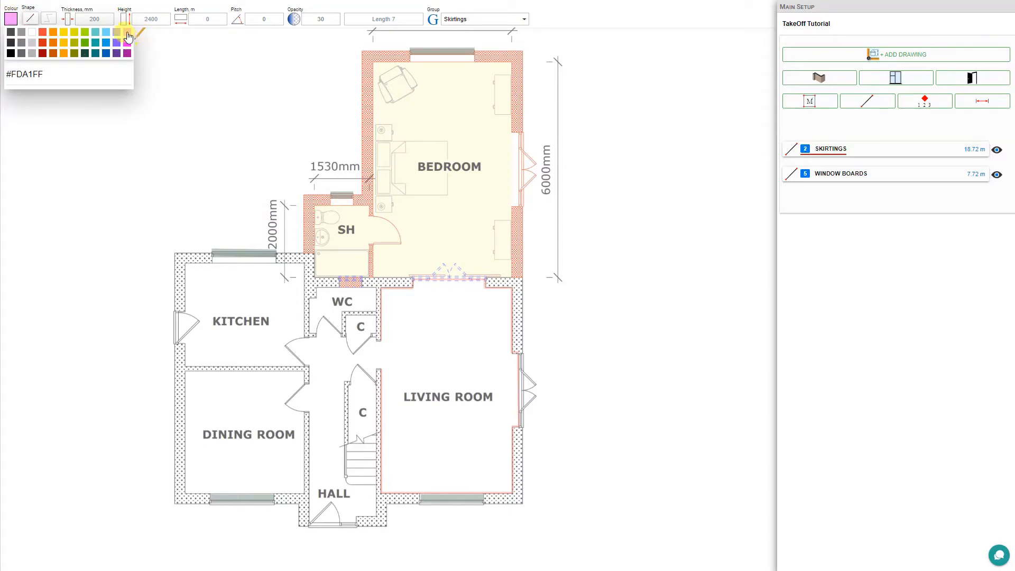
click(53, 22)
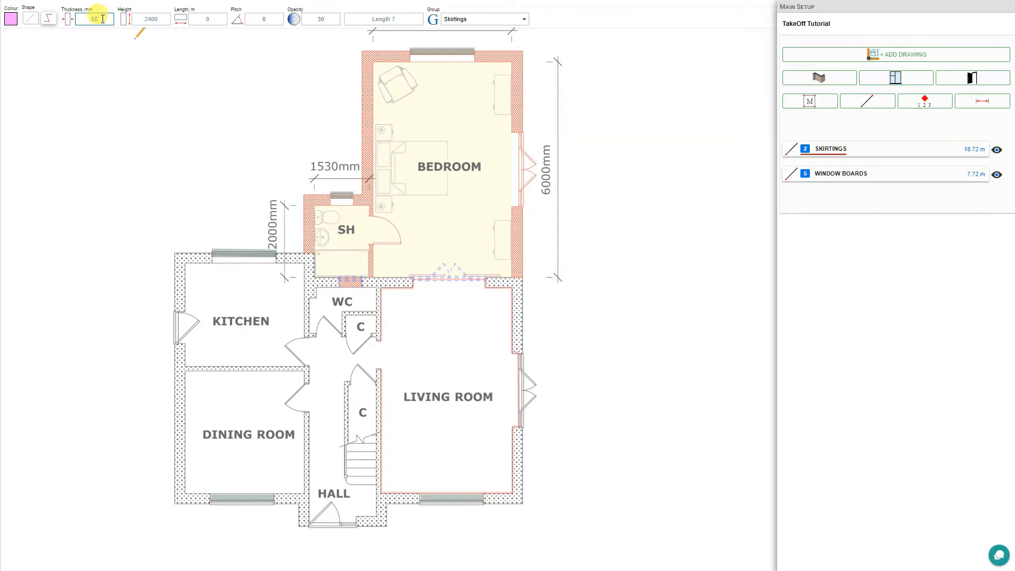
click(157, 19)
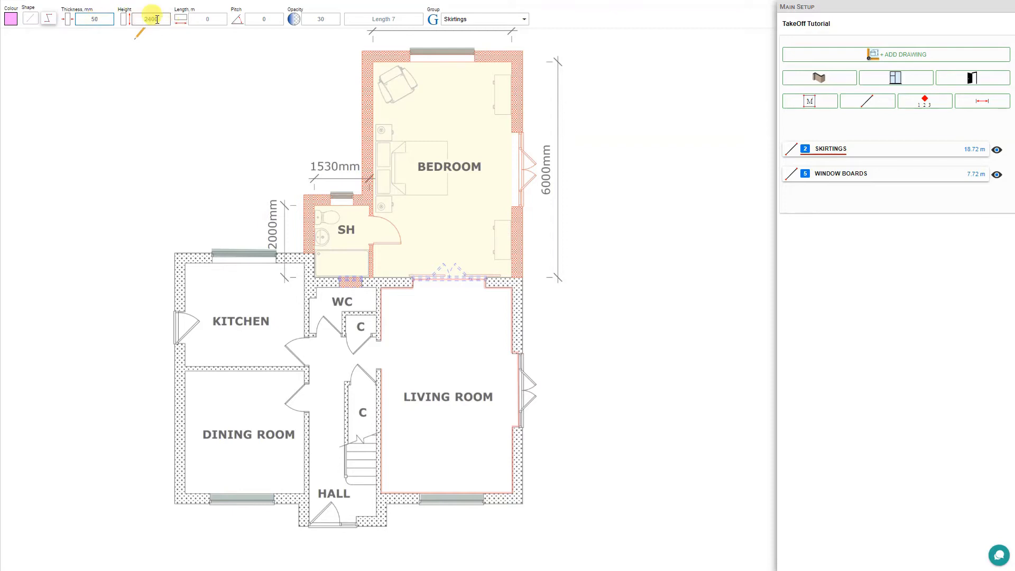
click(461, 19)
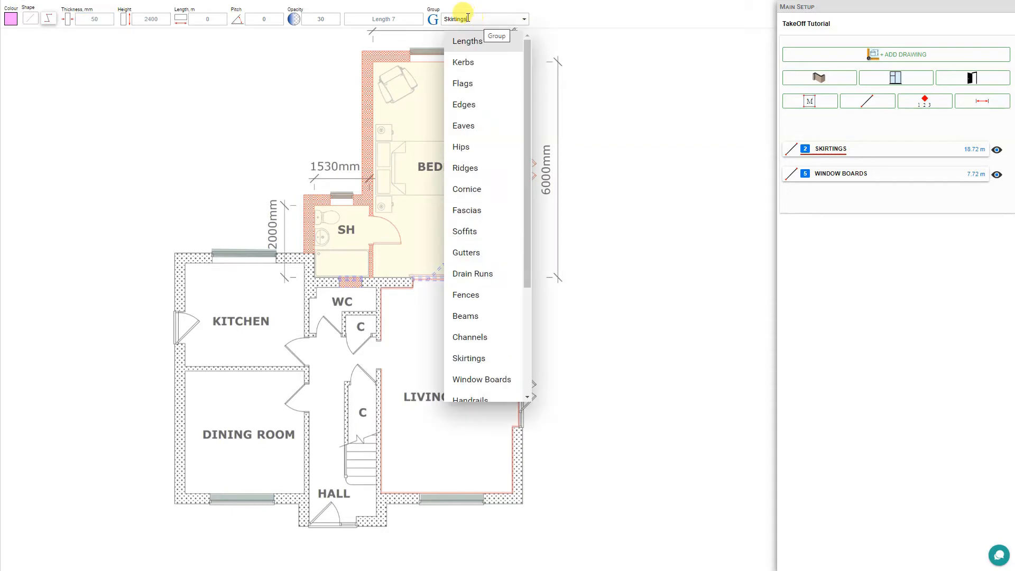
mouse_move(526, 70)
mouse_down()
mouse_move(526, 204)
mouse_move(526, 53)
mouse_up()
click(428, 19)
text(Deco)
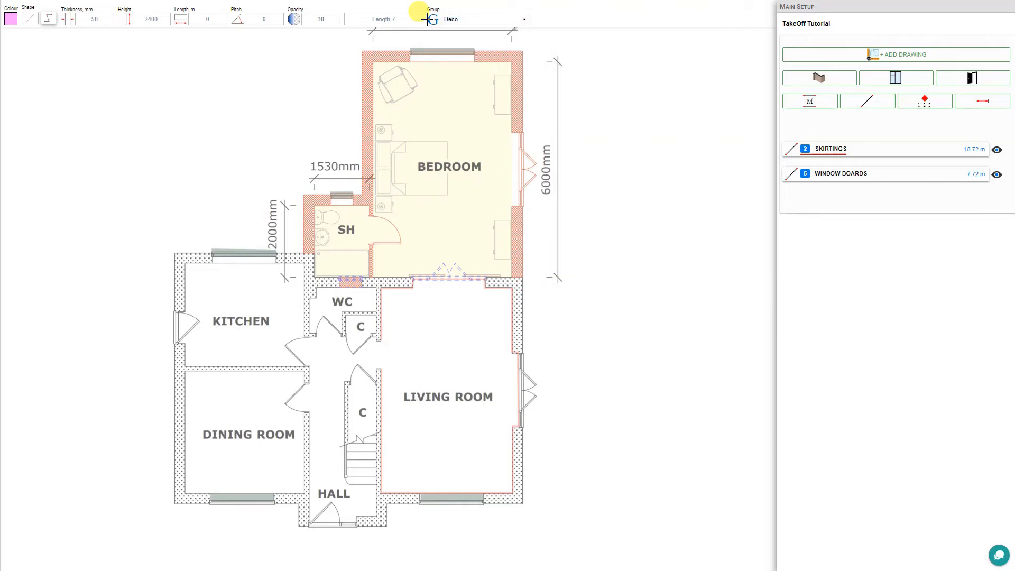
text(rating)
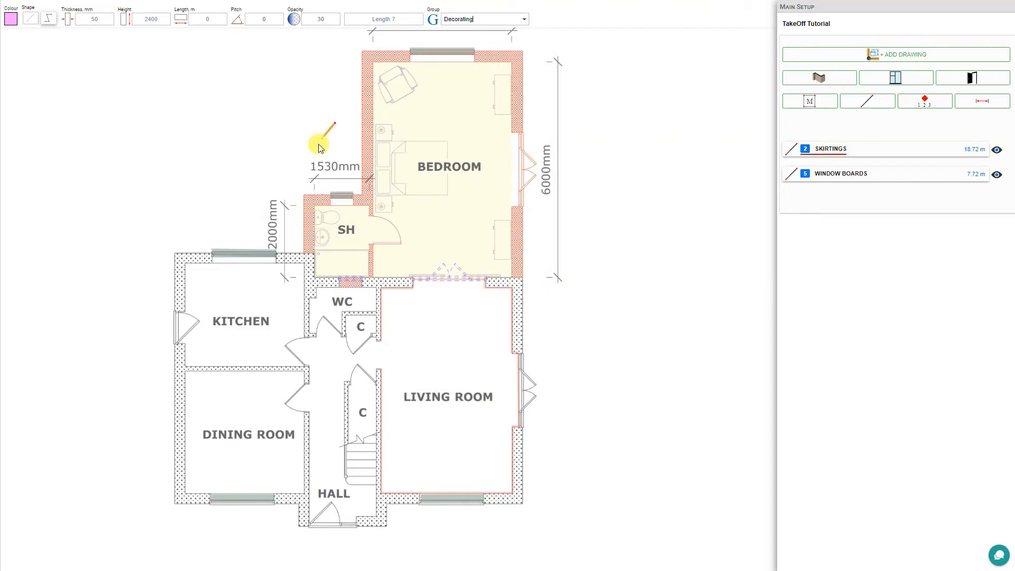
- Trace the Decorating line around the dining room walls (13.29 m) and open its group details
click(187, 493)
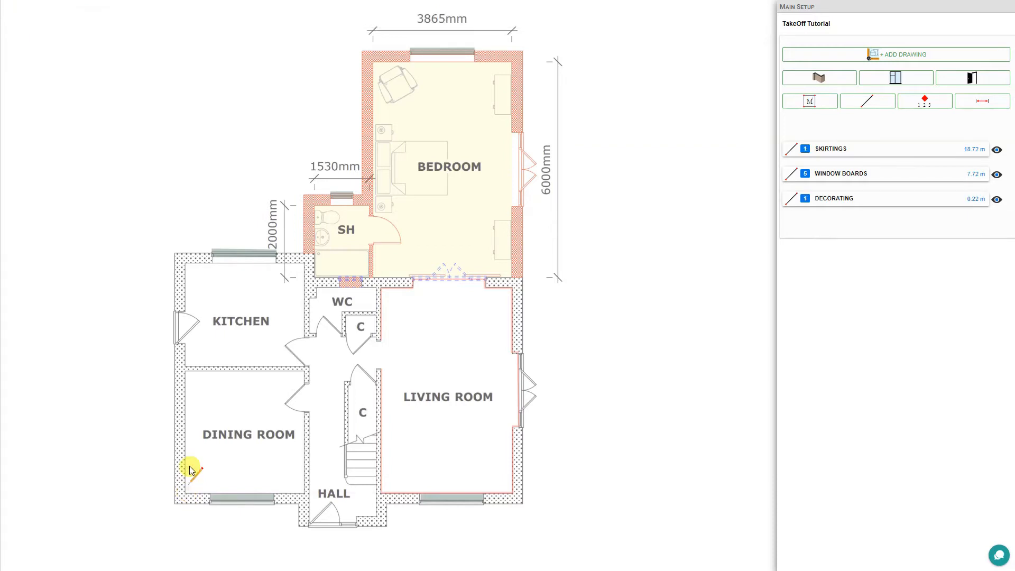
click(185, 371)
click(303, 371)
click(304, 492)
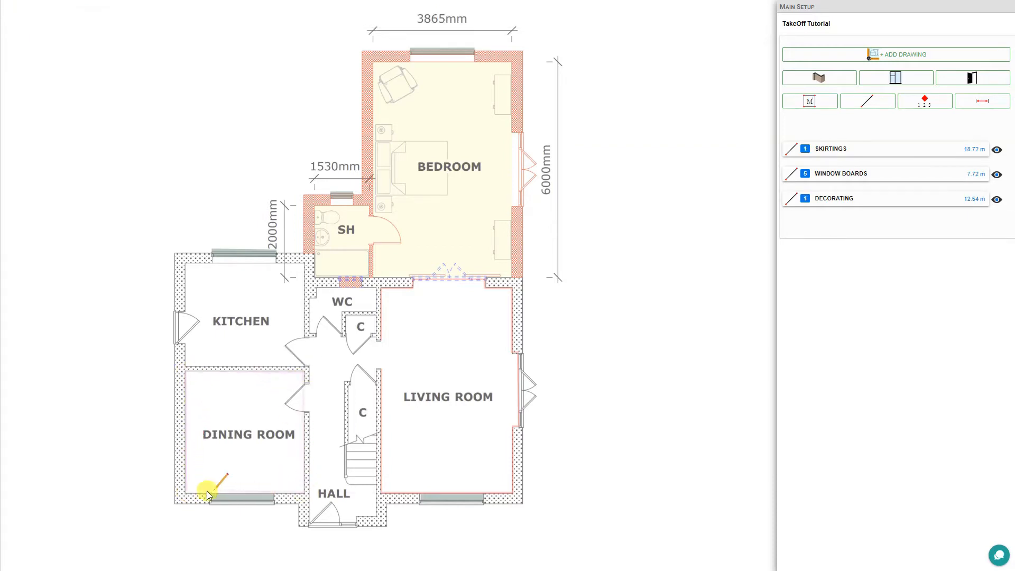
click(187, 493)
key(Escape)
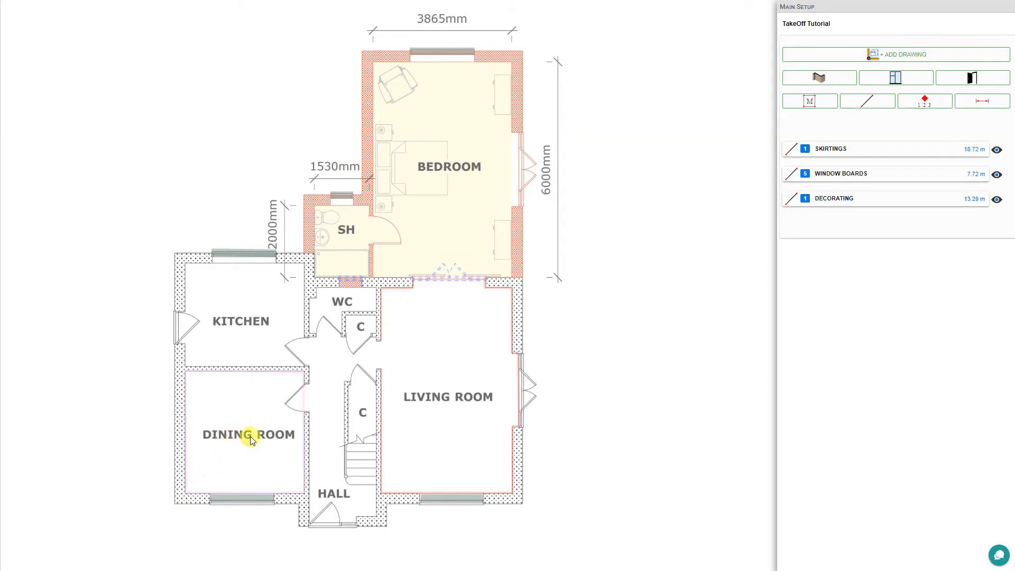
click(888, 206)
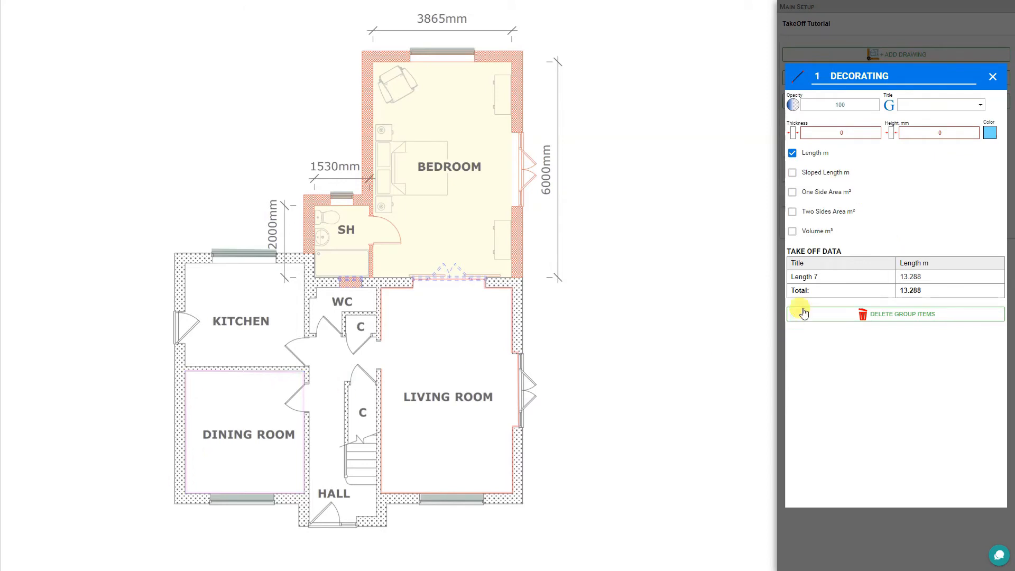
- Add One Side Area m² (31.89 m²) to the Decorating totals and close the details
click(791, 193)
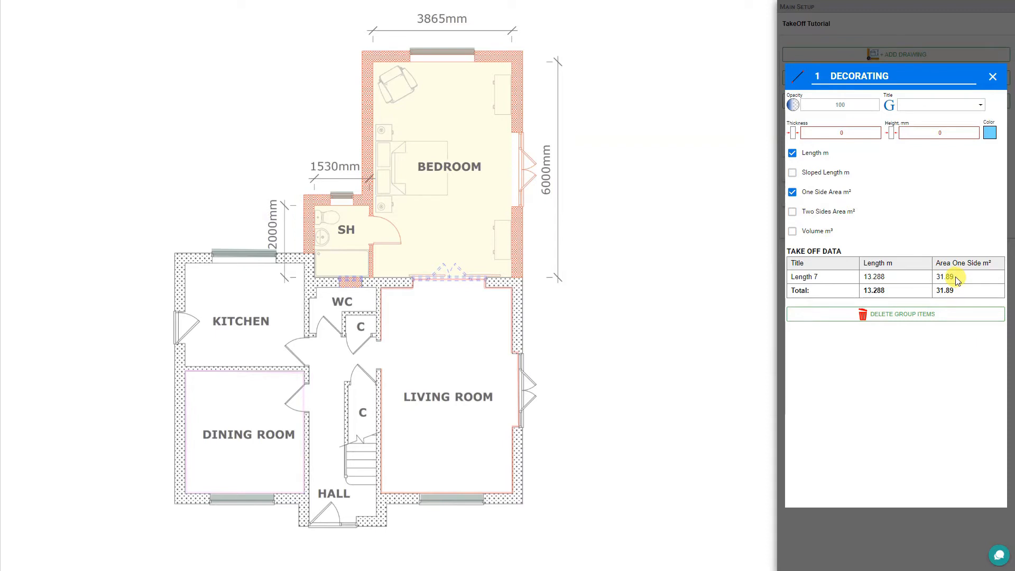
click(993, 77)
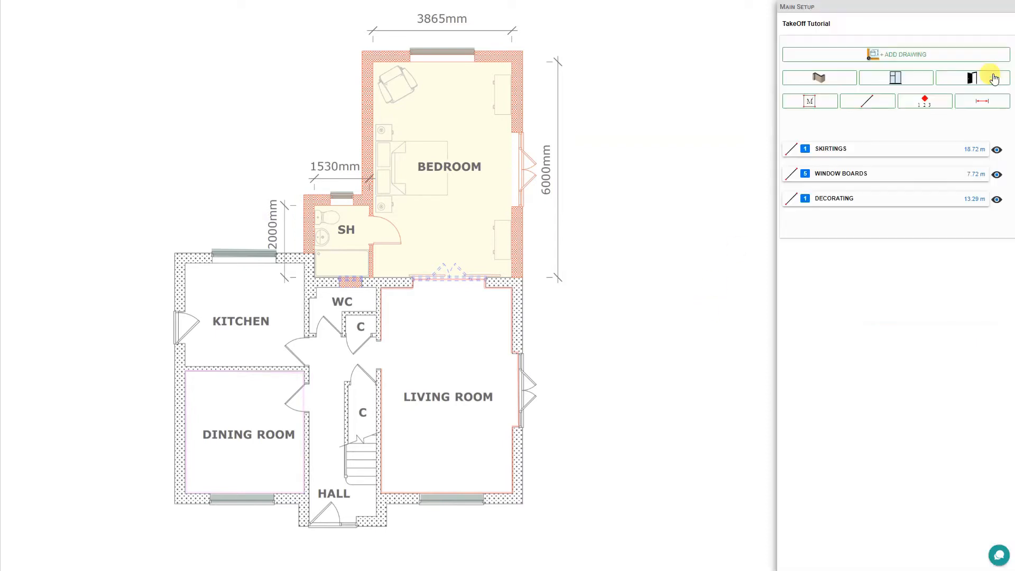
- Start a new dark grey single-line takeoff, 150 mm thick, in the Plasterboard group
click(867, 105)
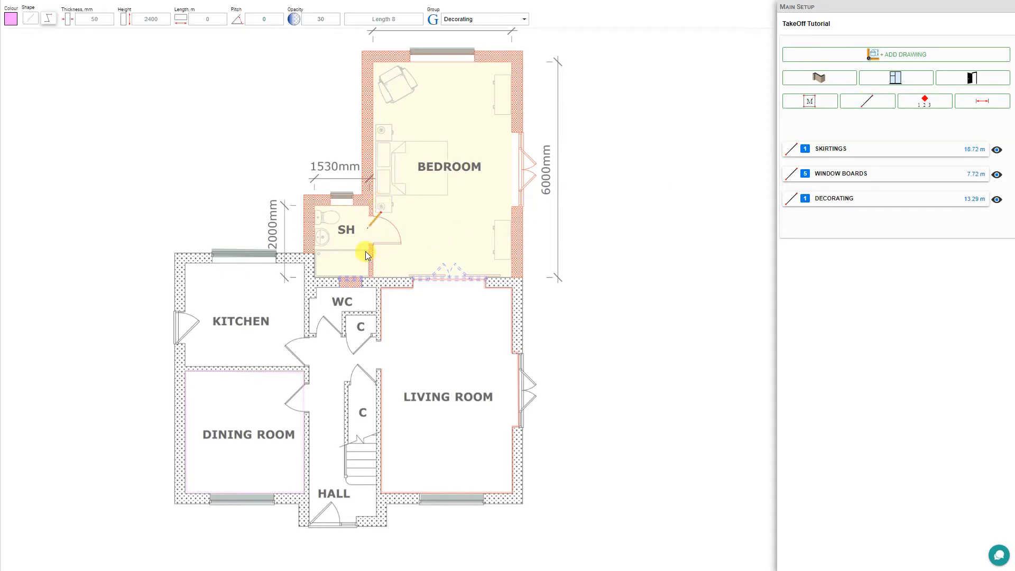
scroll(372, 243, up, 5)
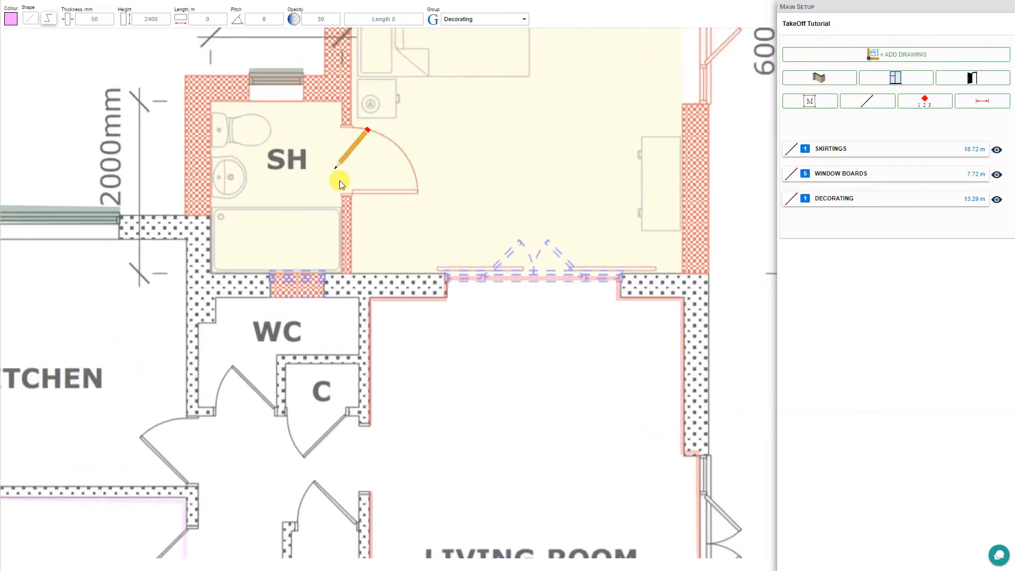
click(10, 19)
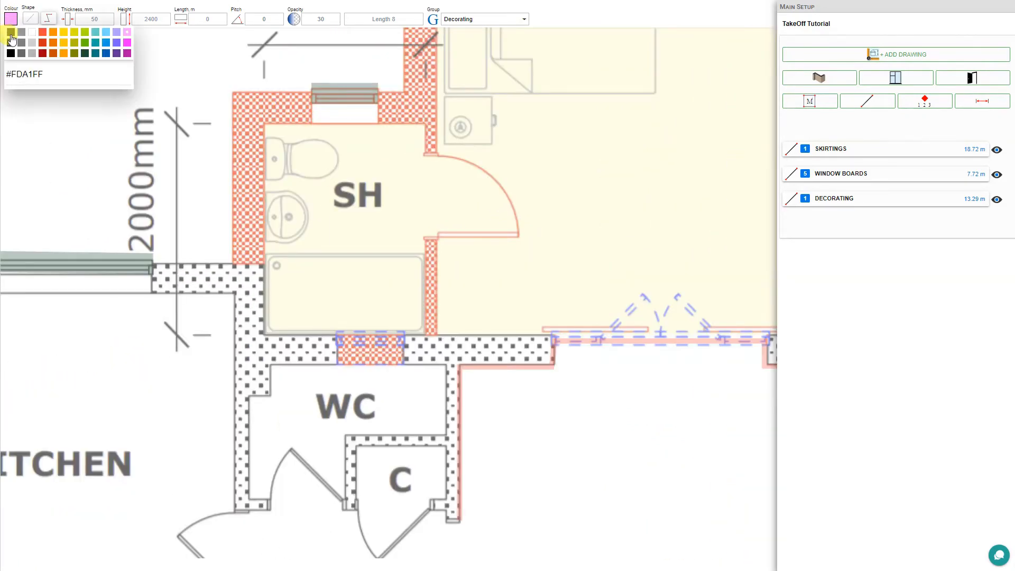
click(11, 33)
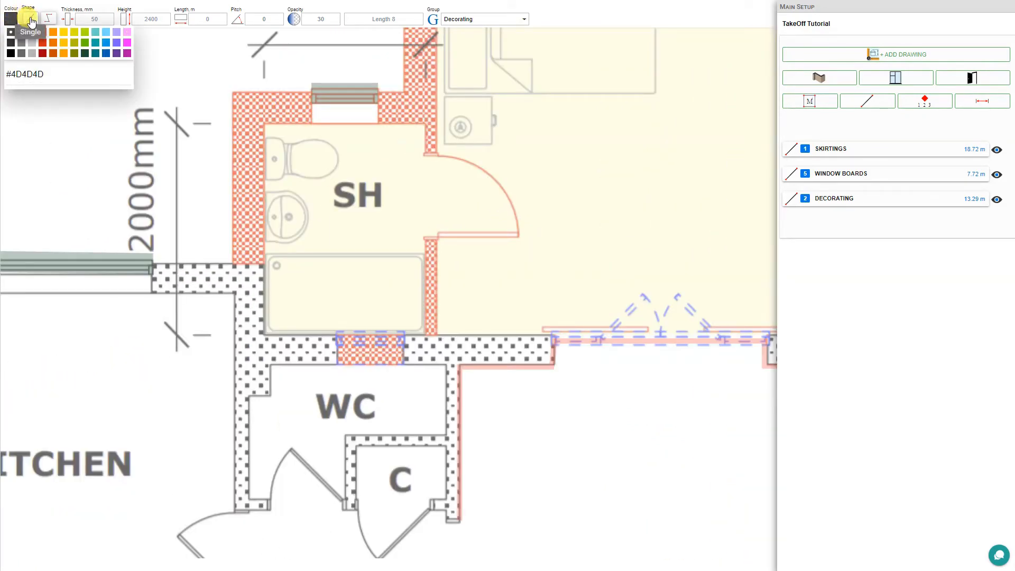
click(32, 21)
click(86, 14)
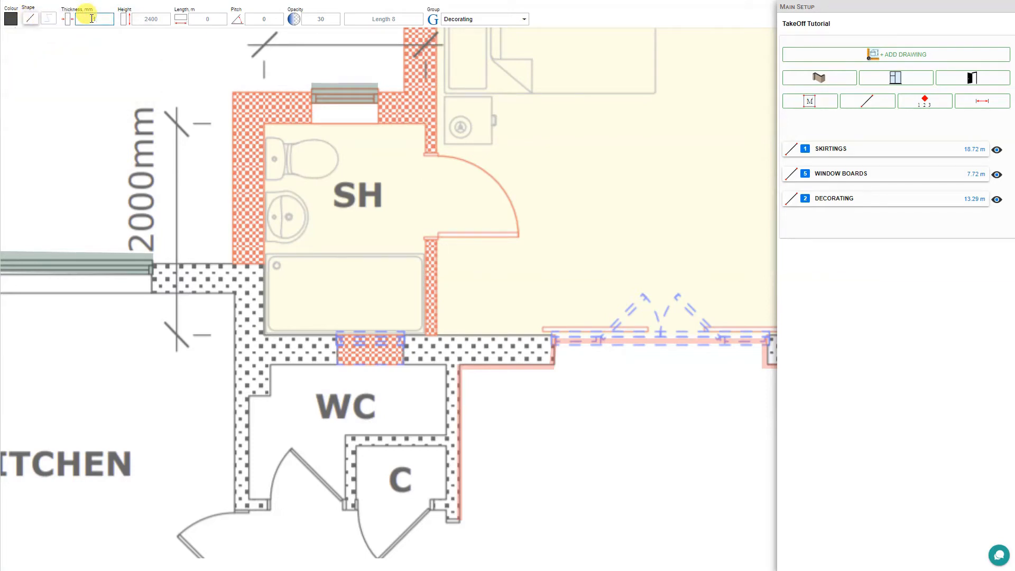
text(150)
click(523, 19)
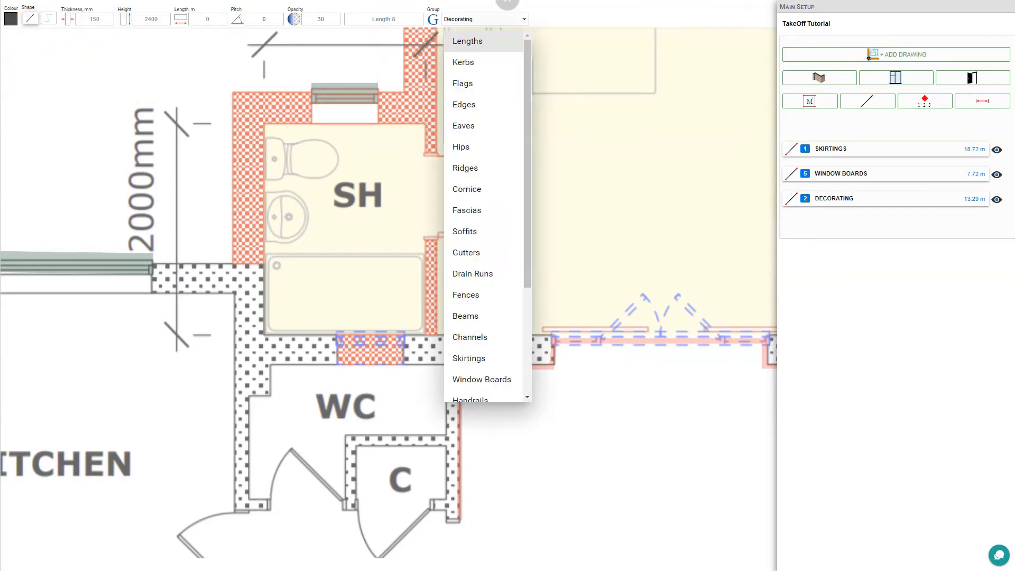
drag(525, 68, 425, 13)
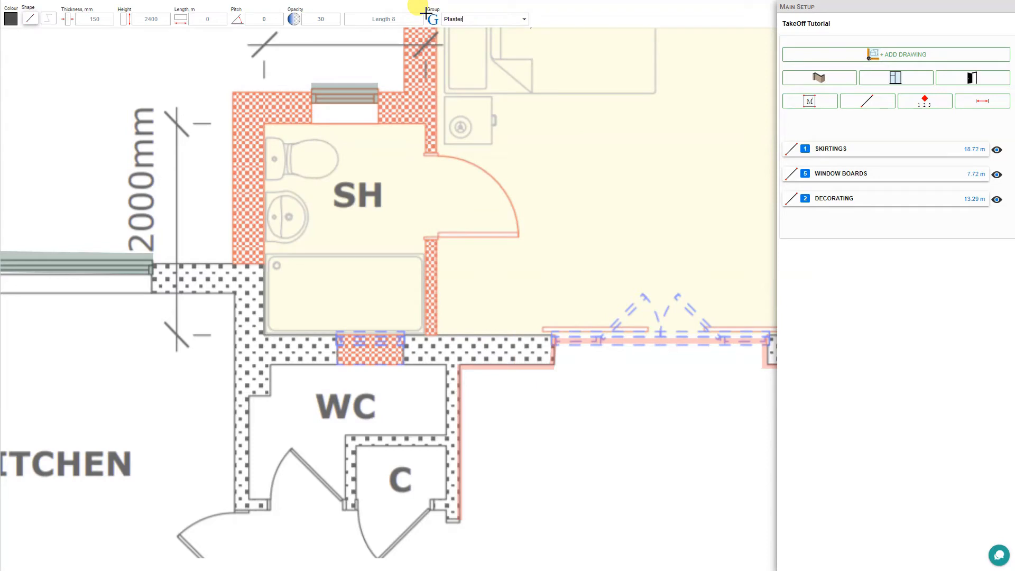
- Draw the two shower-room wall returns (0.291 m, 0.907 m) and view Plasterboard's take-off data
click(430, 123)
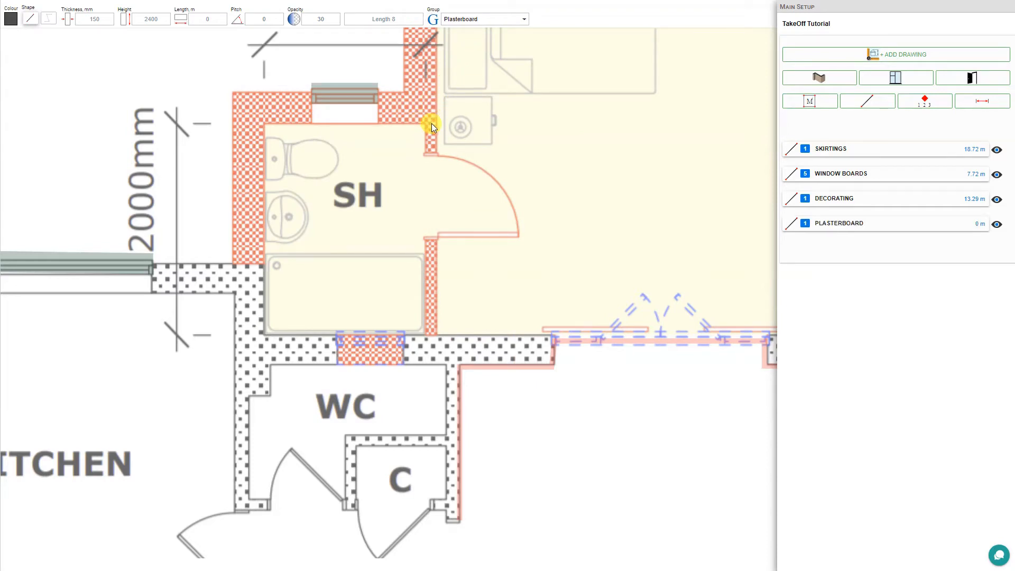
click(433, 154)
click(428, 239)
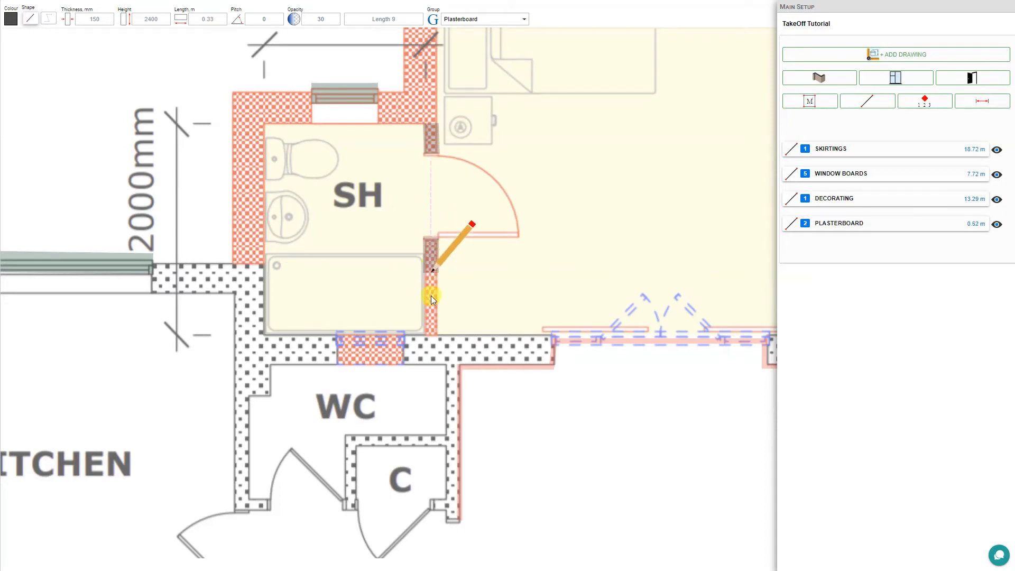
click(433, 334)
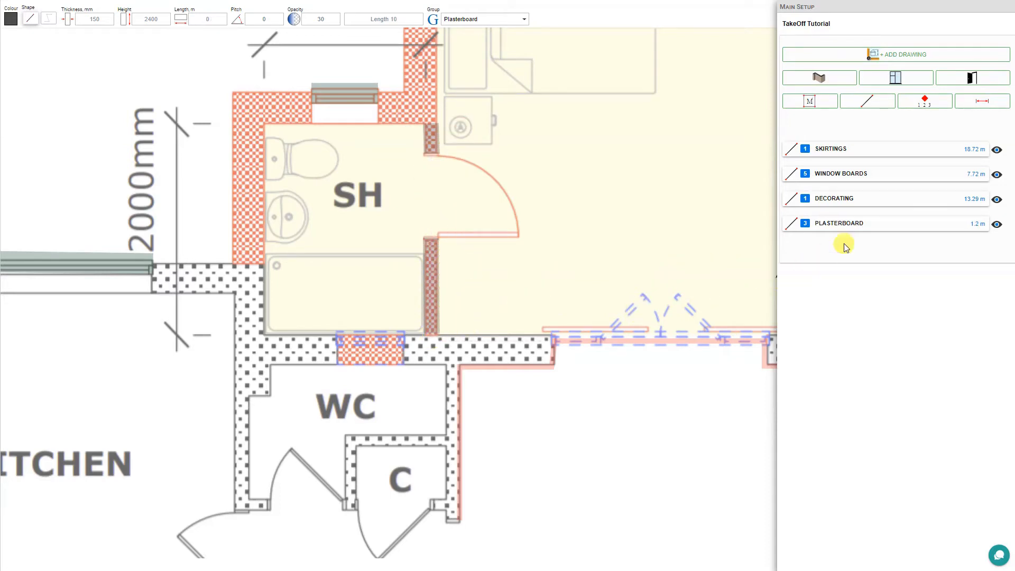
click(862, 223)
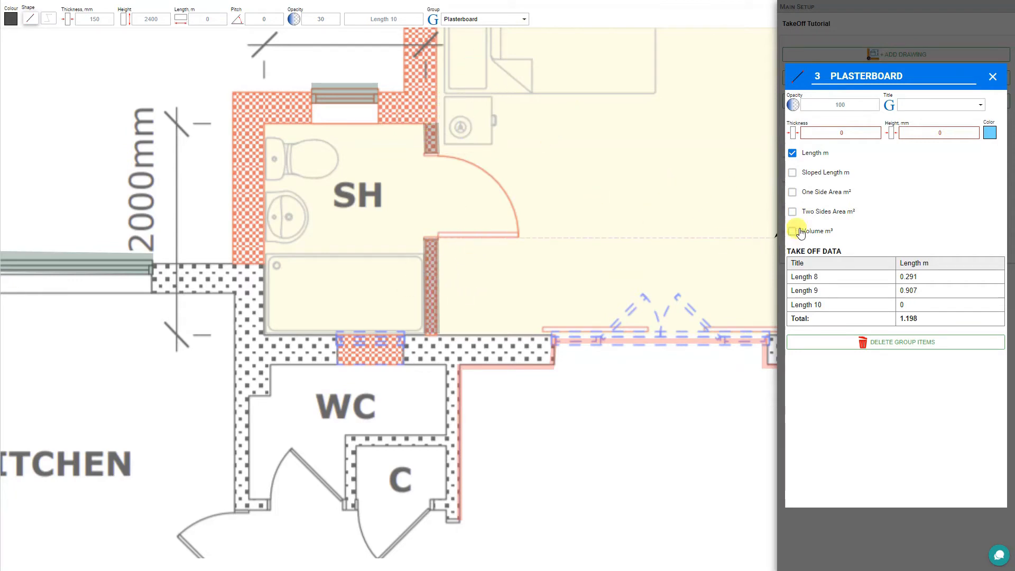
- Add two-sides area (5.75 m²) and volume (0.431 m³) to the Plasterboard table, discarding the empty length
click(792, 212)
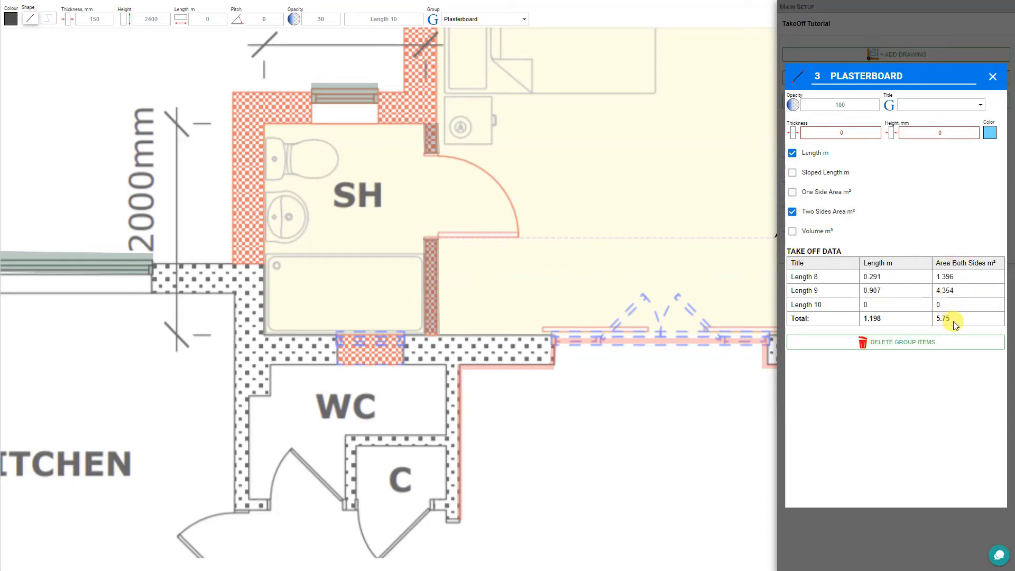
click(793, 192)
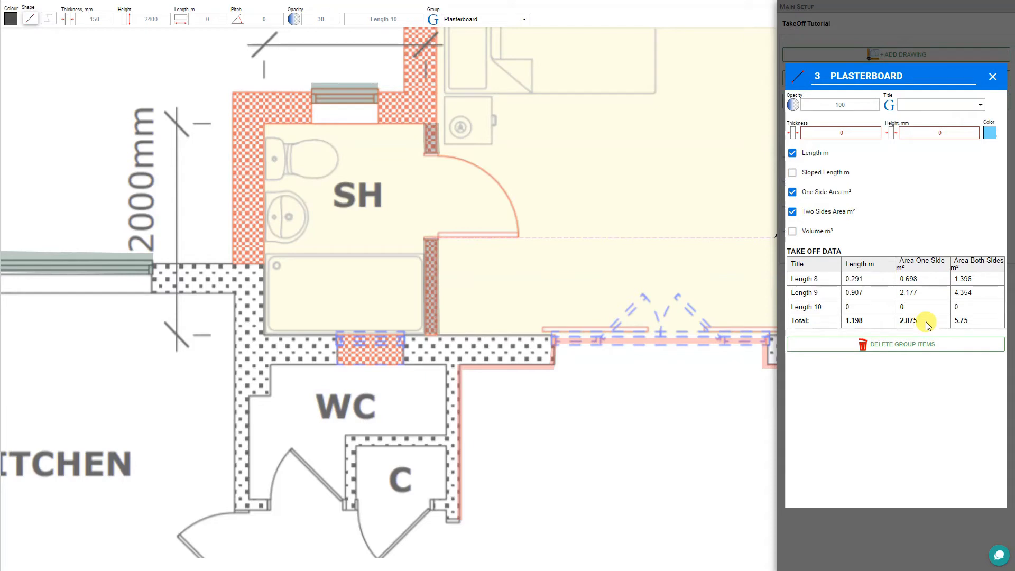
click(793, 193)
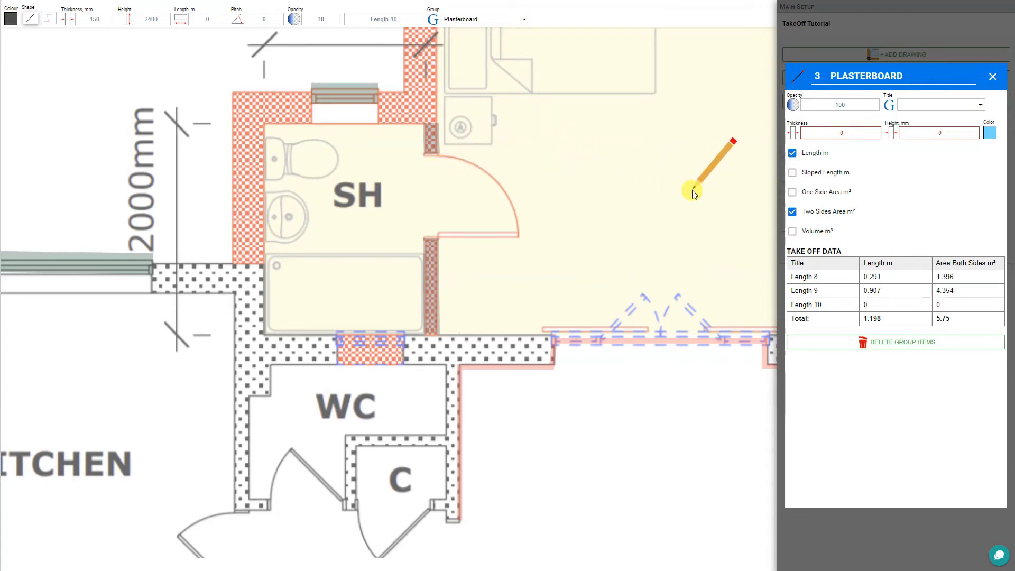
click(792, 231)
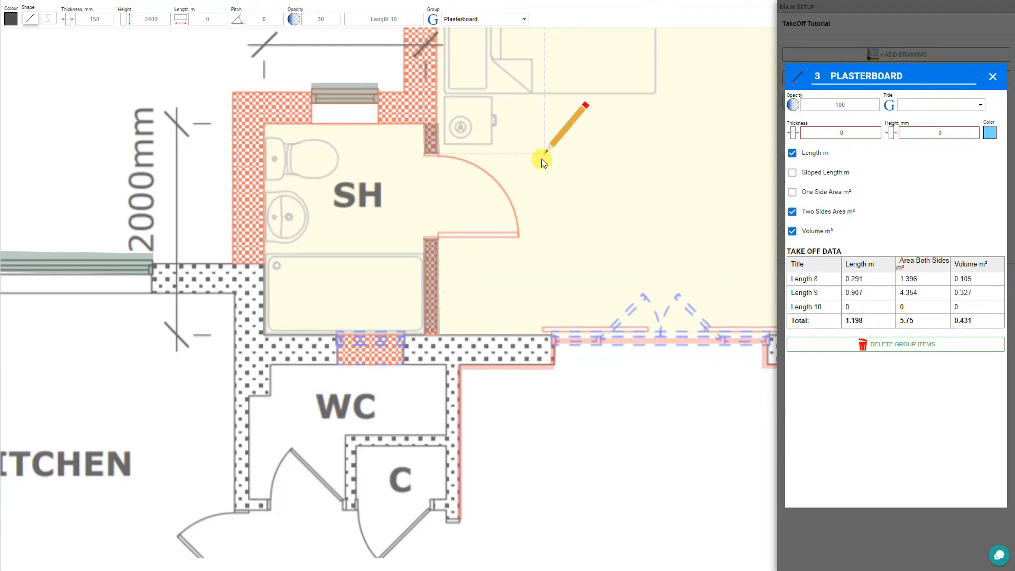
key(Escape)
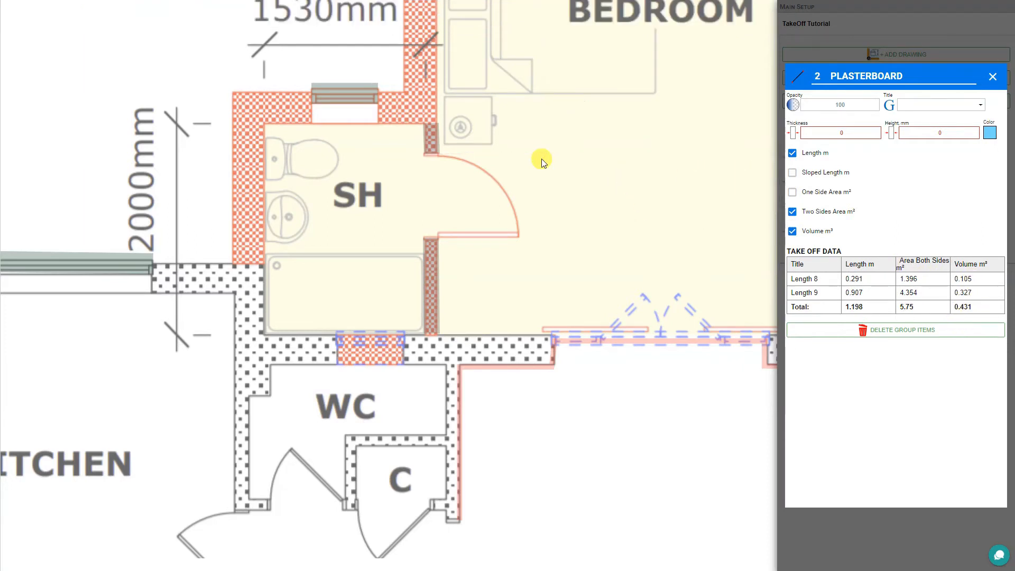
- Set both shower-room plasterboard walls to 100 mm thickness, then bring the house elevation into view
click(430, 137)
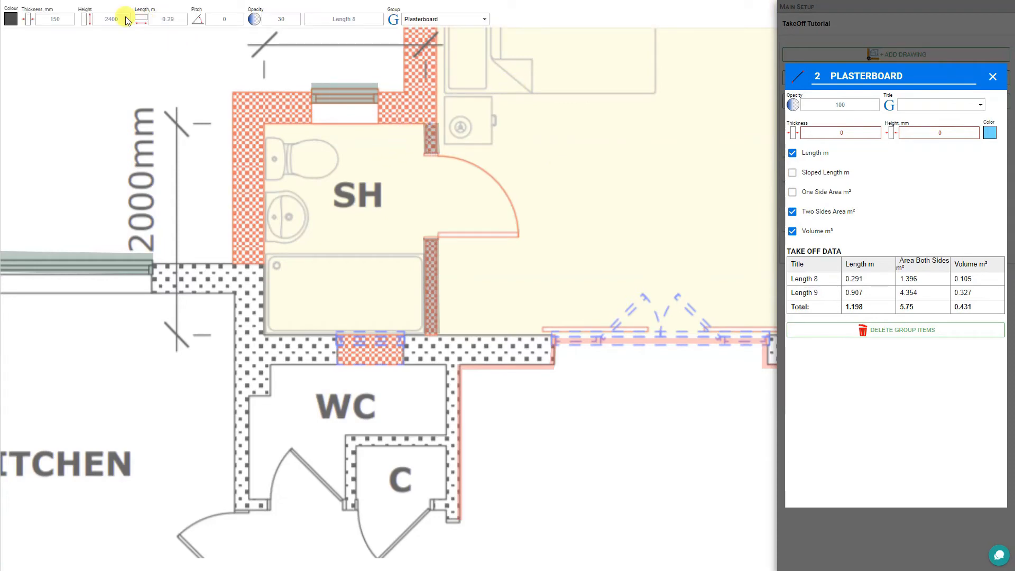
drag(65, 19, 46, 19)
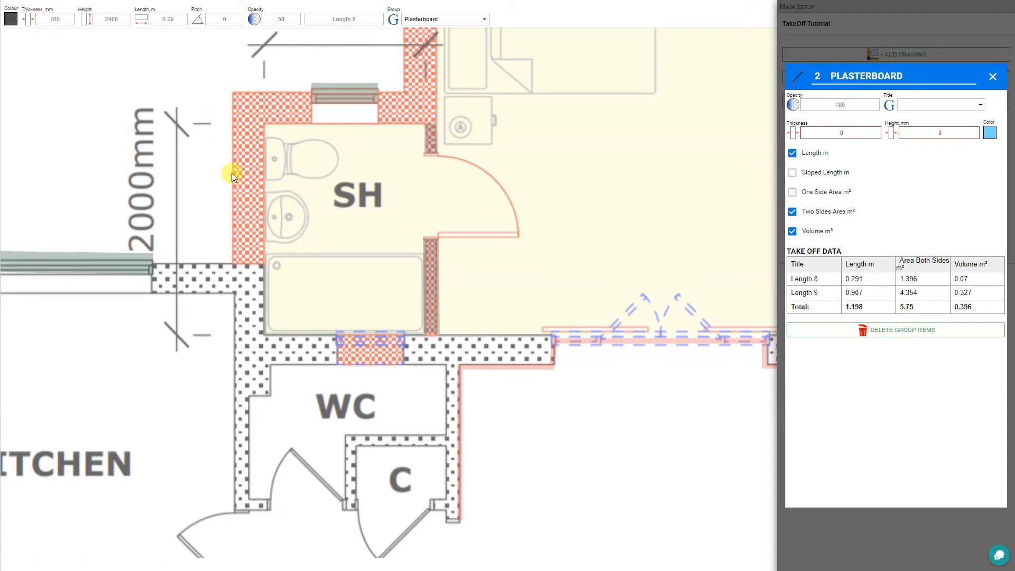
click(430, 286)
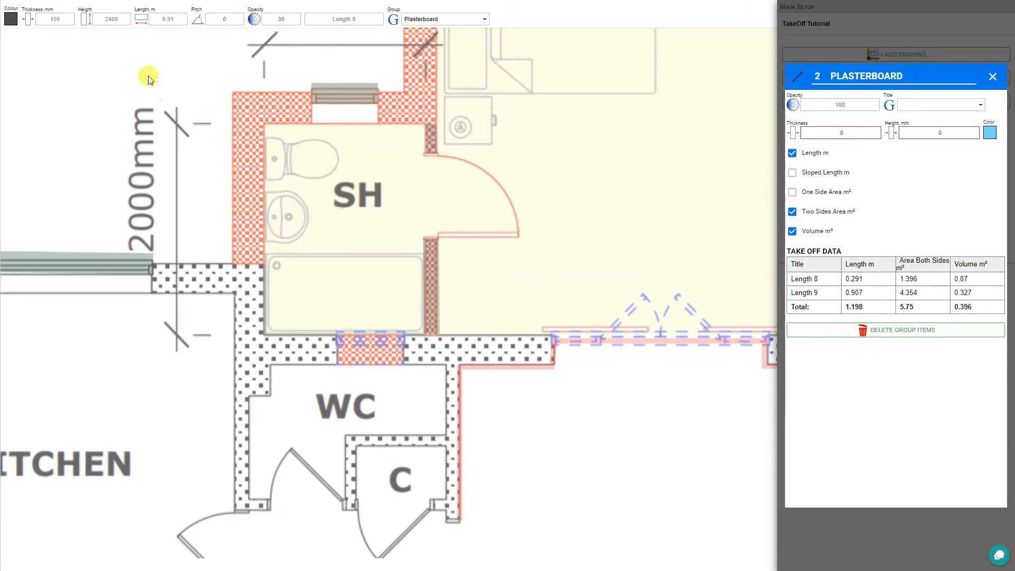
click(57, 20)
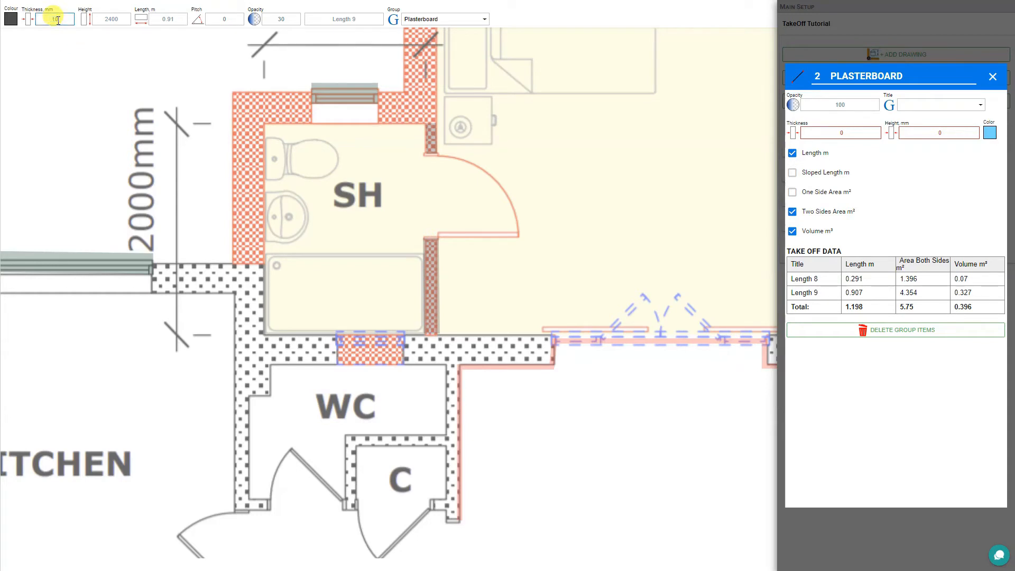
key(Return)
click(218, 56)
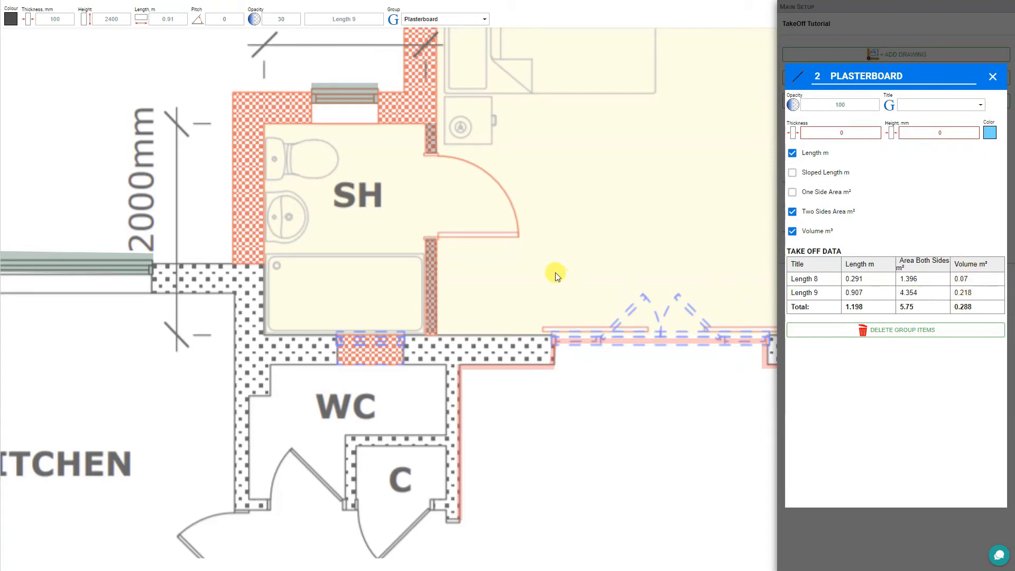
scroll(550, 264, down, 7)
drag(642, 338, 241, 219)
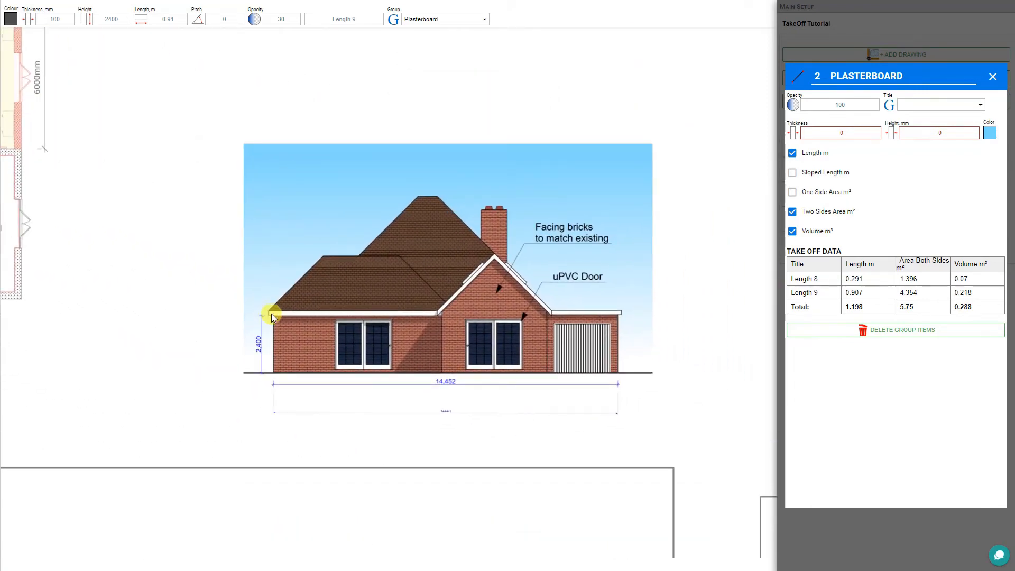
- Start a new line takeoff coloured light grey #999999 and assigned to the Fascias group
scroll(439, 317, up, 3)
drag(546, 362, 517, 354)
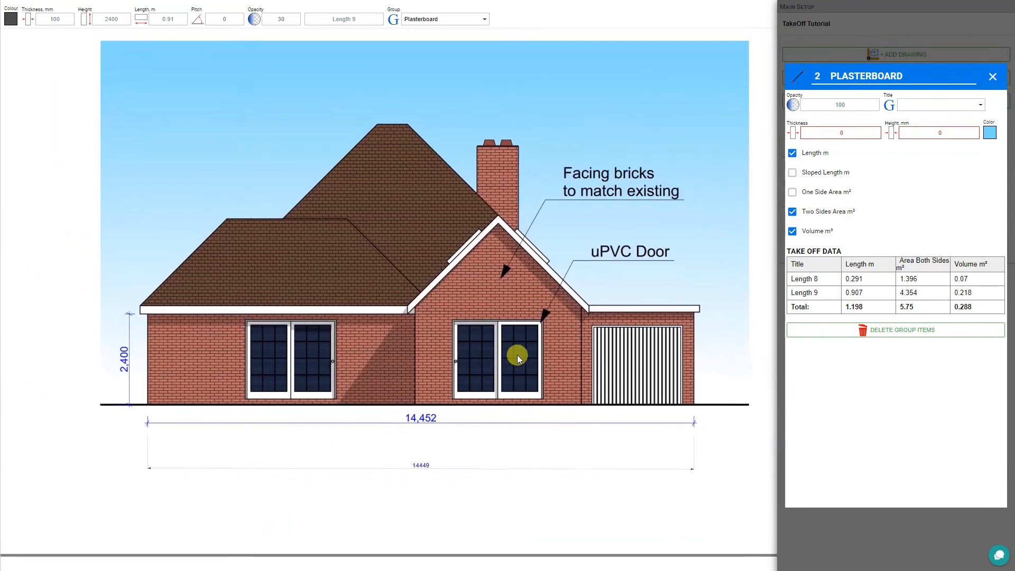
click(993, 76)
click(877, 101)
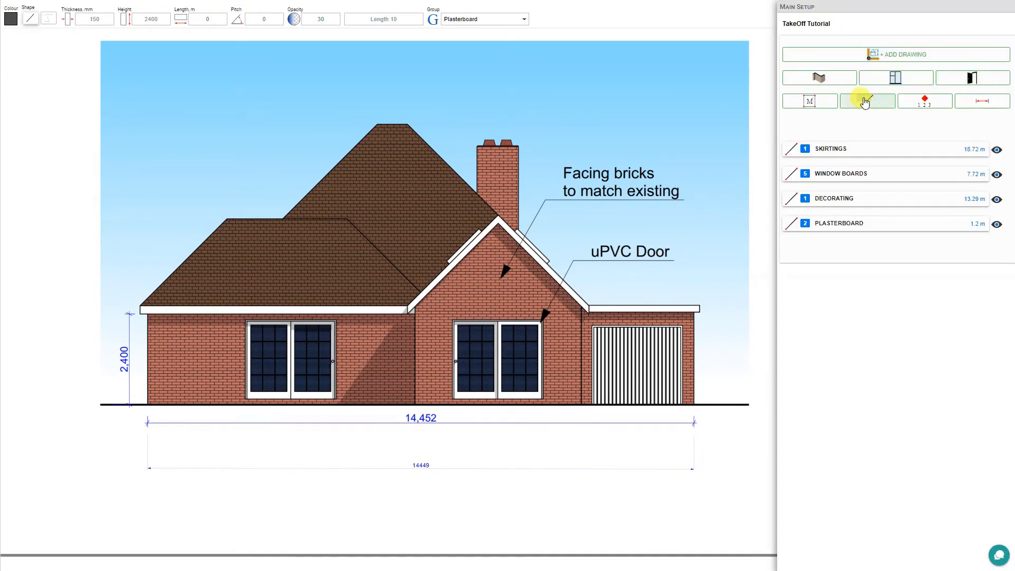
click(11, 18)
click(22, 32)
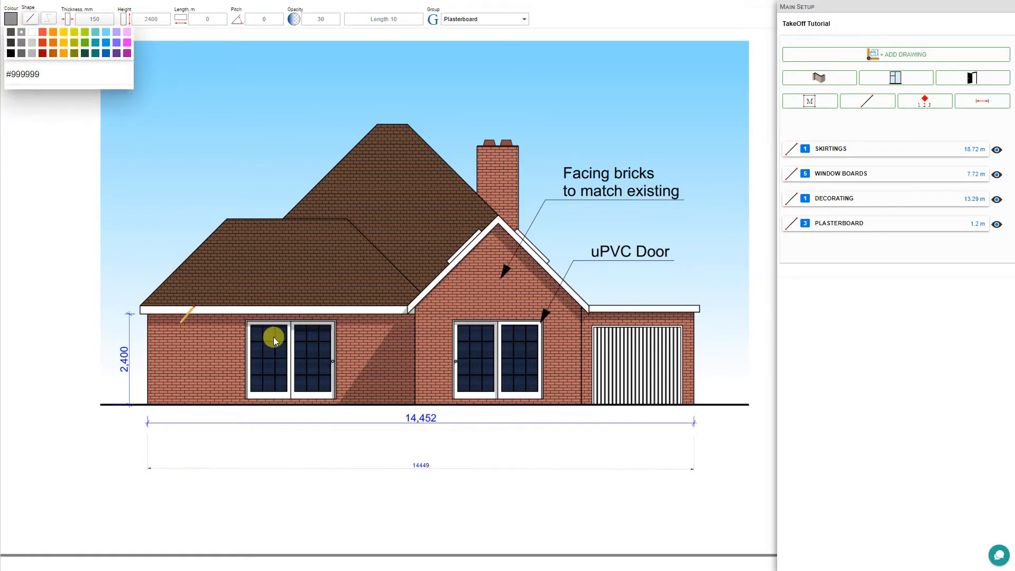
click(32, 20)
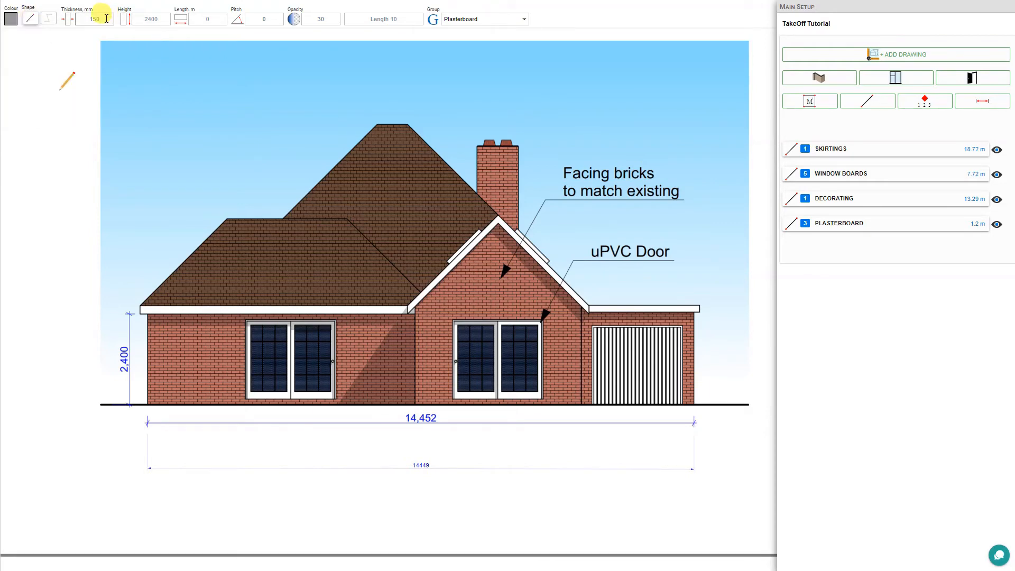
click(524, 24)
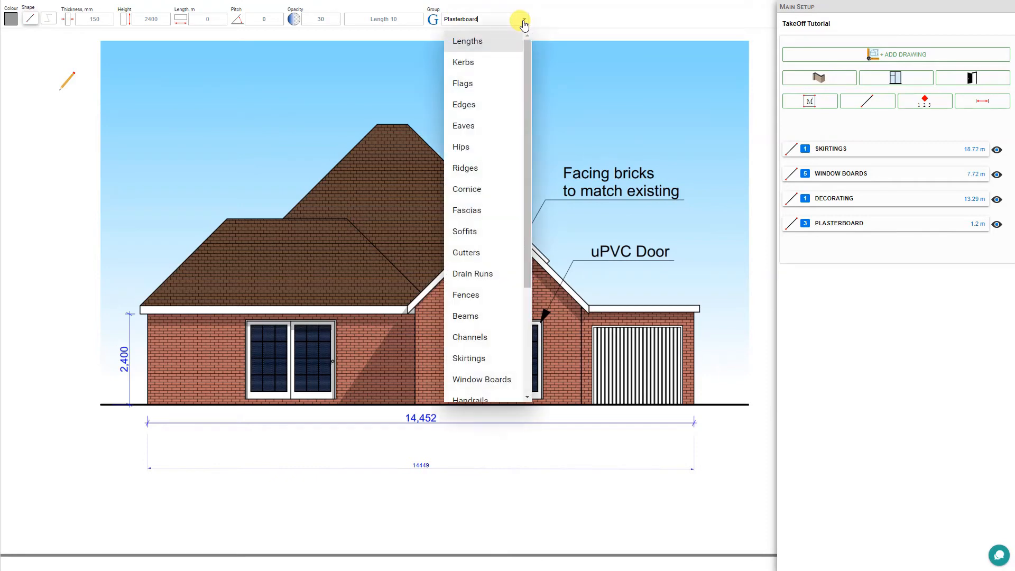
click(492, 208)
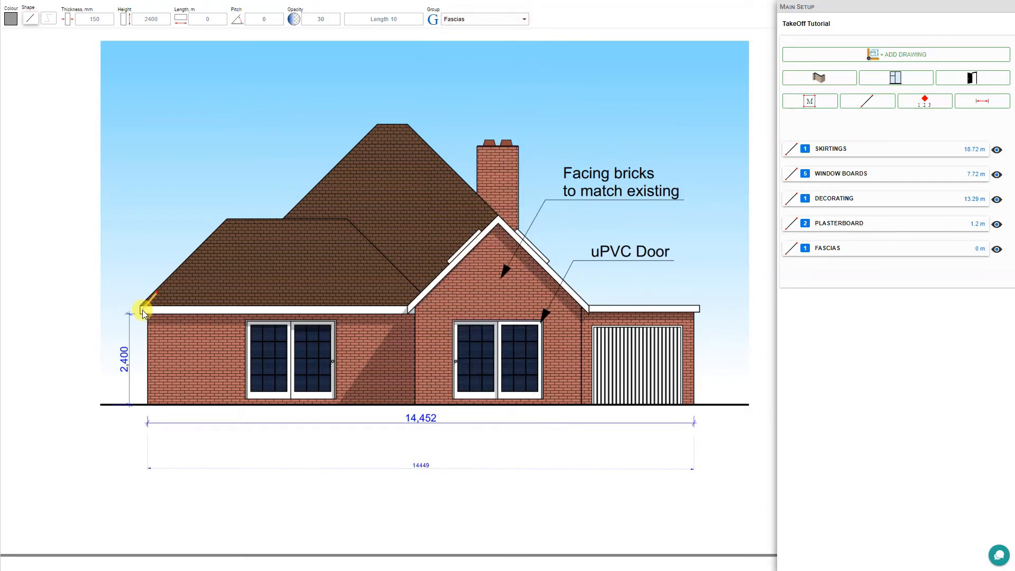
- Trace fascia lengths along the left eave, both gable slopes and the right eave
drag(143, 314, 412, 312)
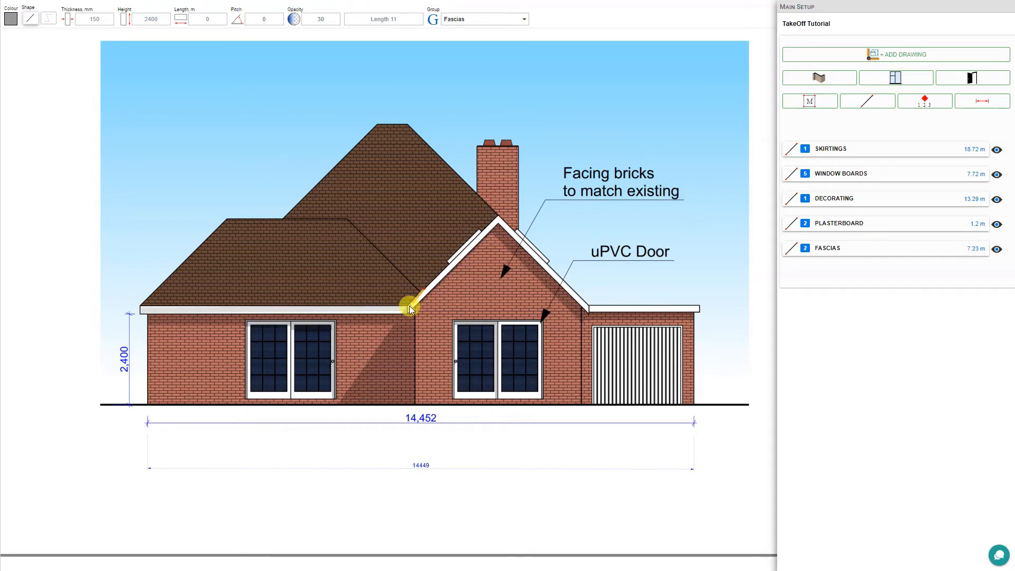
drag(408, 309, 500, 218)
click(498, 217)
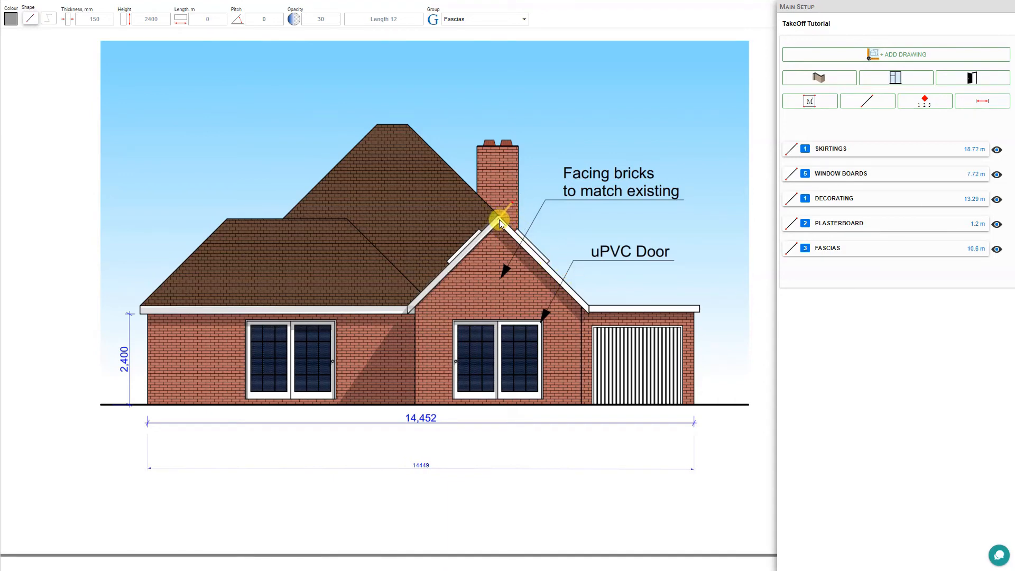
drag(500, 222, 534, 254)
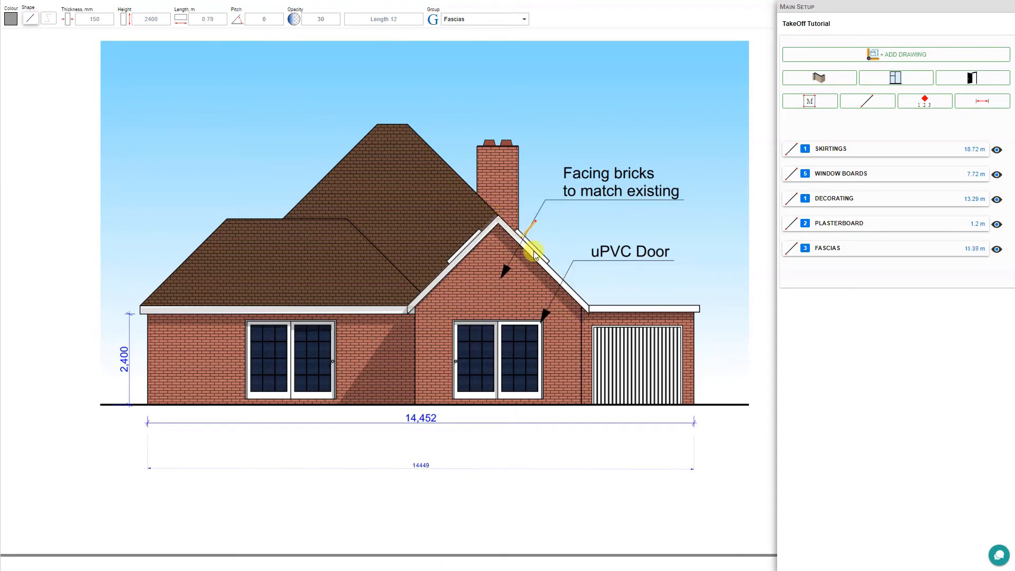
click(591, 312)
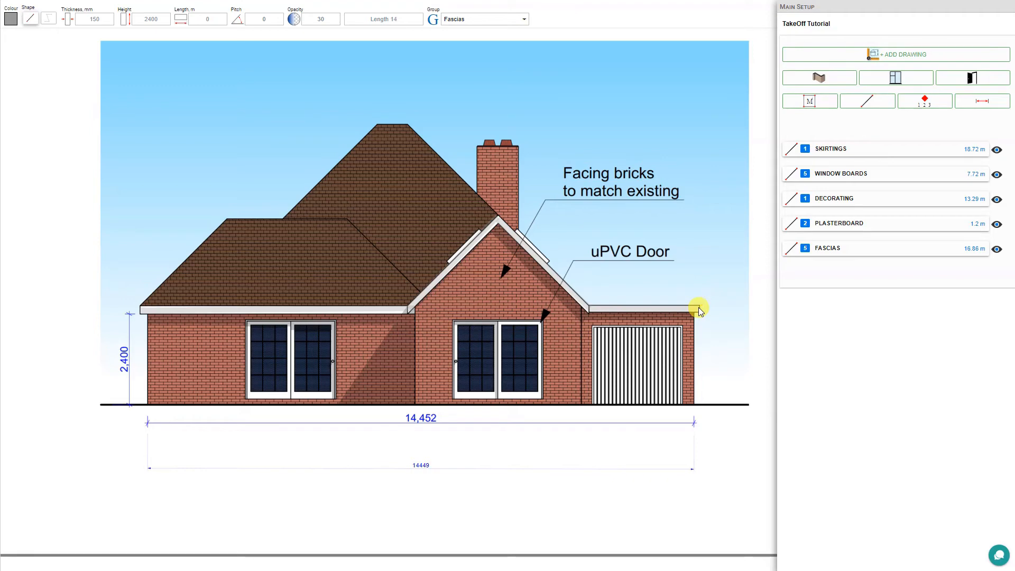
- Review the Fascias group take-off data, totalling 16.86 m
click(823, 249)
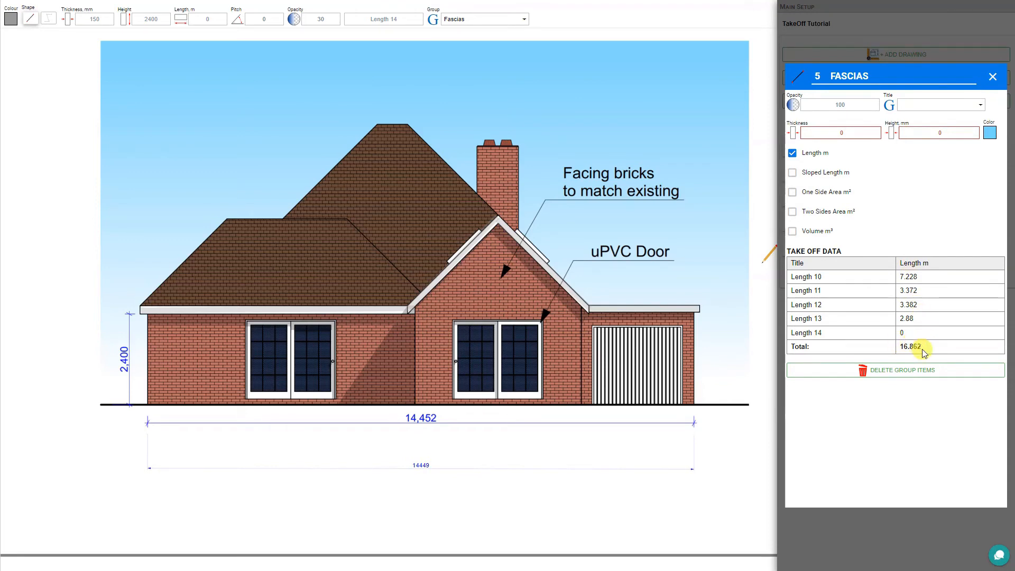
click(992, 76)
click(873, 102)
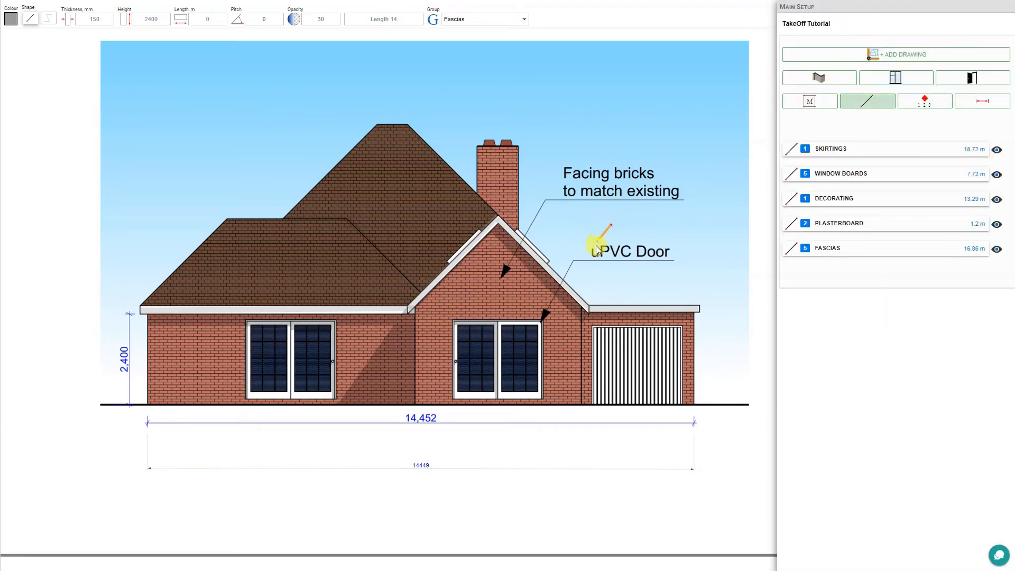
- Zoom to the pool on the floor plan and set new lines to red-orange #F44E3B in the Perimeters group
scroll(599, 241, down, 5)
drag(732, 161, 358, 248)
scroll(357, 247, up, 1)
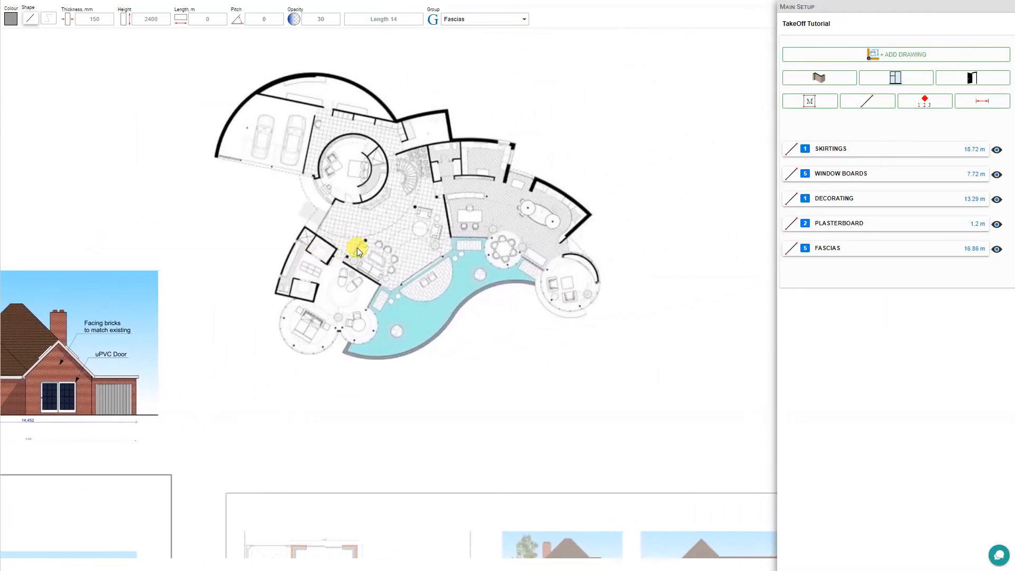
scroll(461, 323, up, 3)
scroll(461, 322, up, 3)
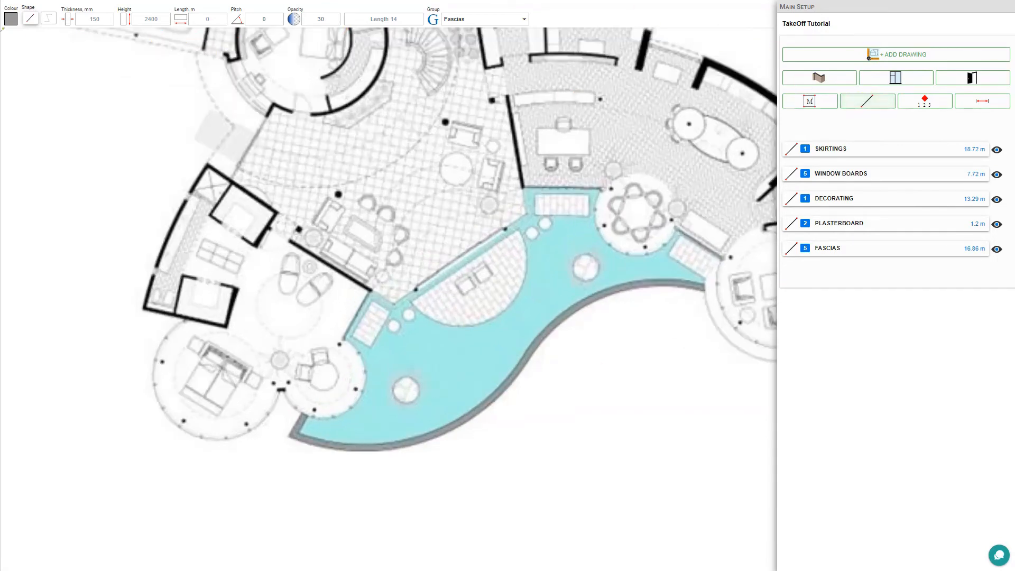
click(11, 19)
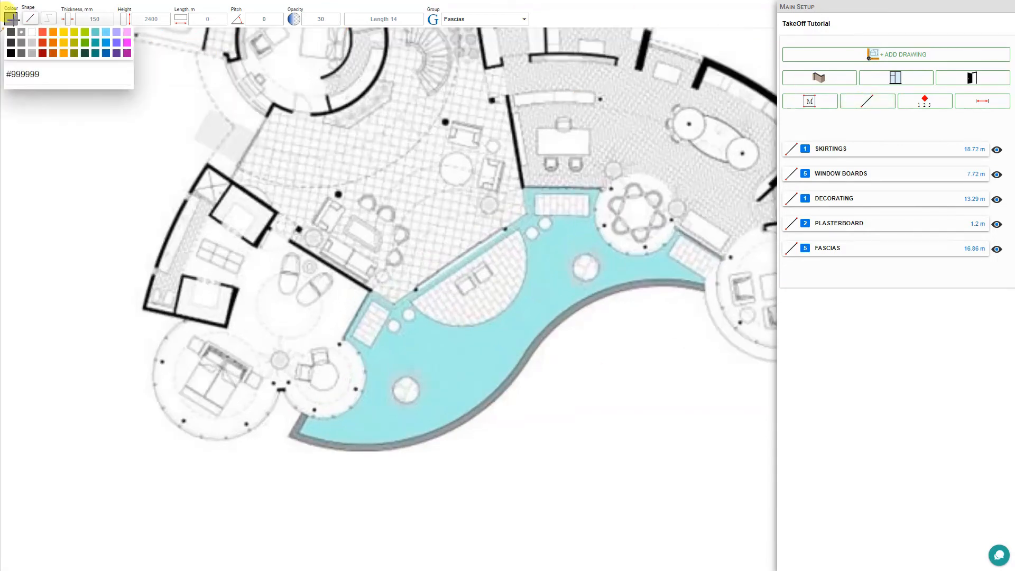
click(42, 36)
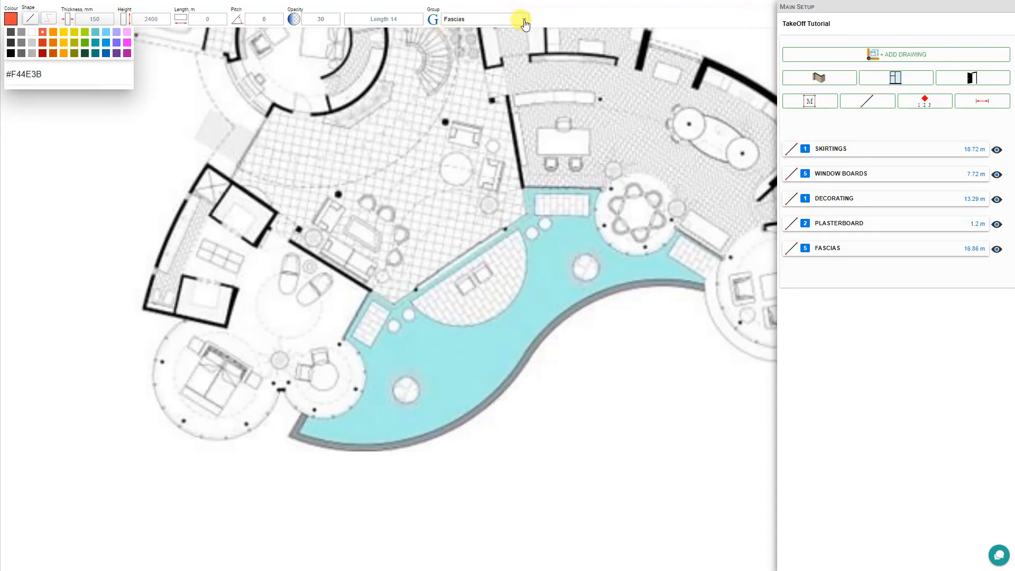
click(455, 20)
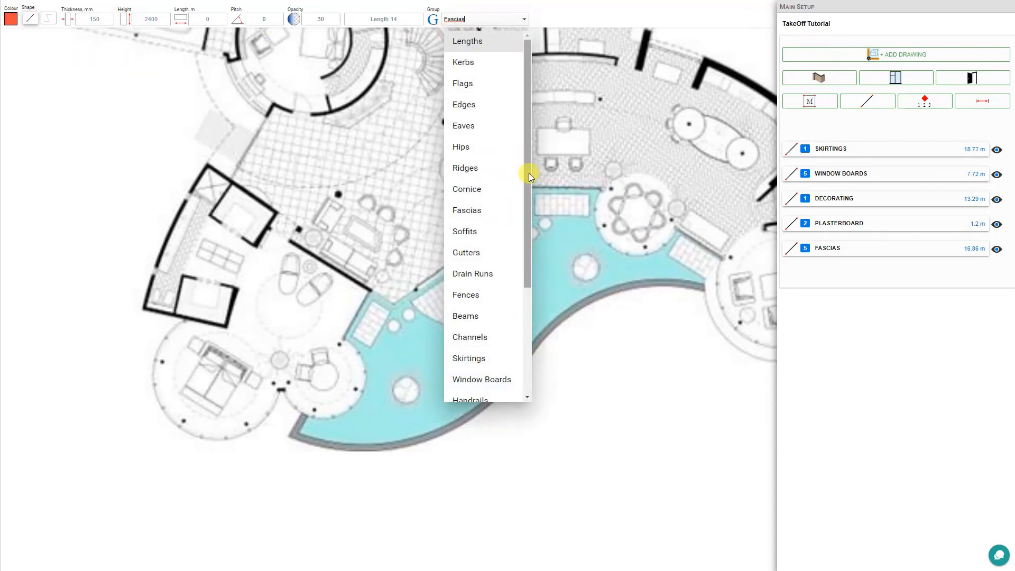
scroll(527, 201, down, 1)
drag(531, 223, 528, 323)
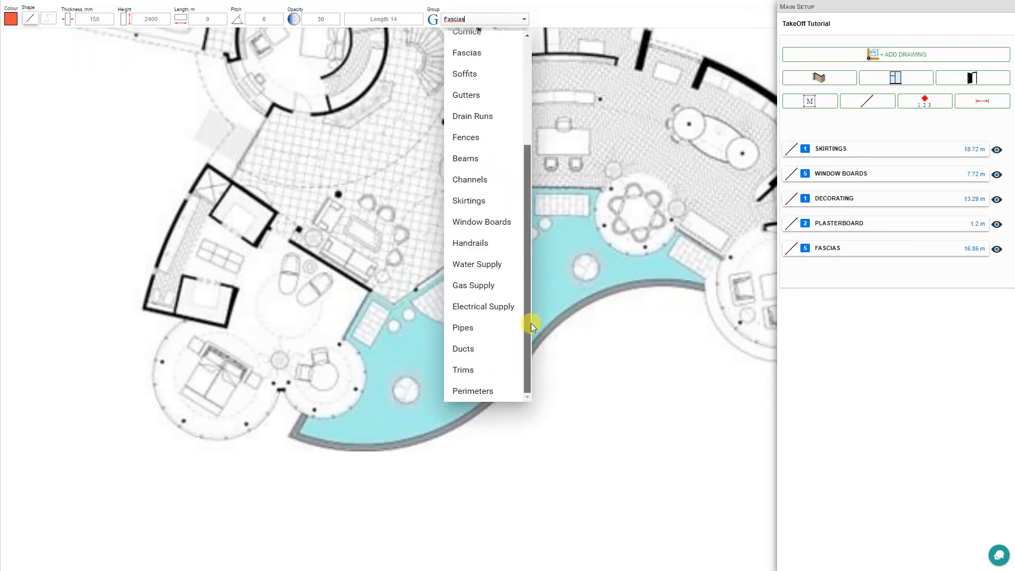
click(482, 388)
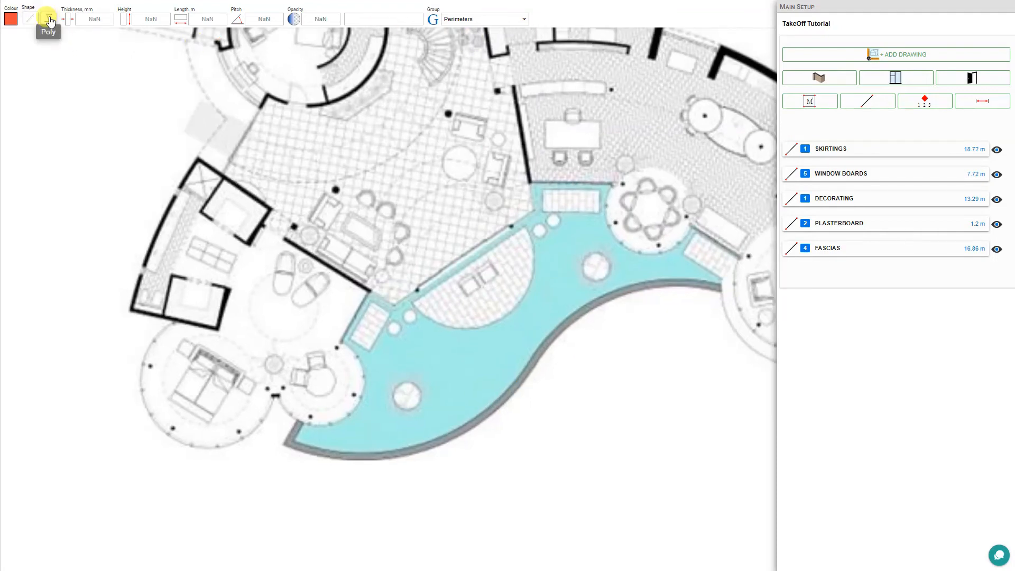
- Trace a four-point red polyline along the pool's lower curved edge, totalling 15.27 m
click(50, 21)
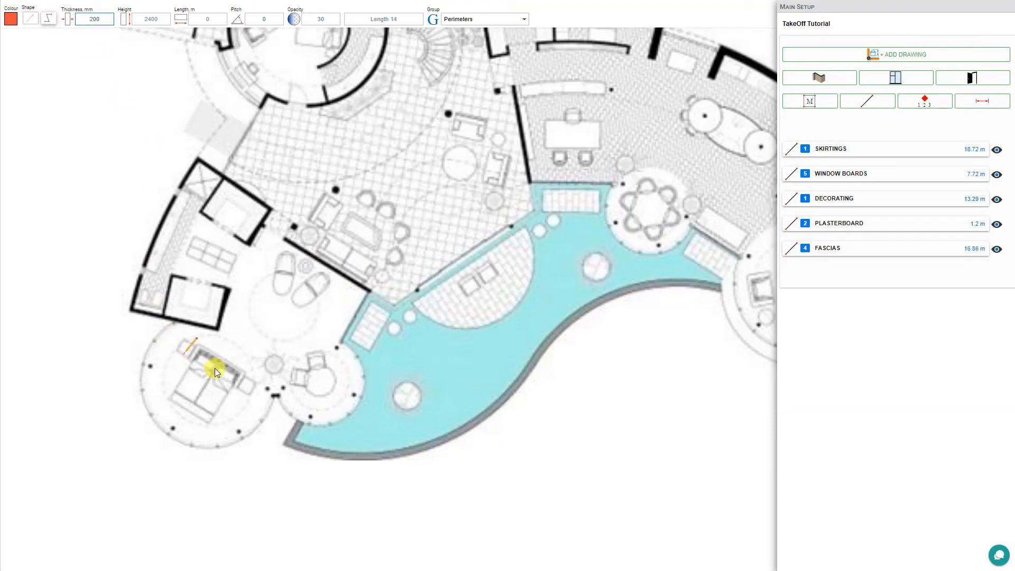
click(297, 420)
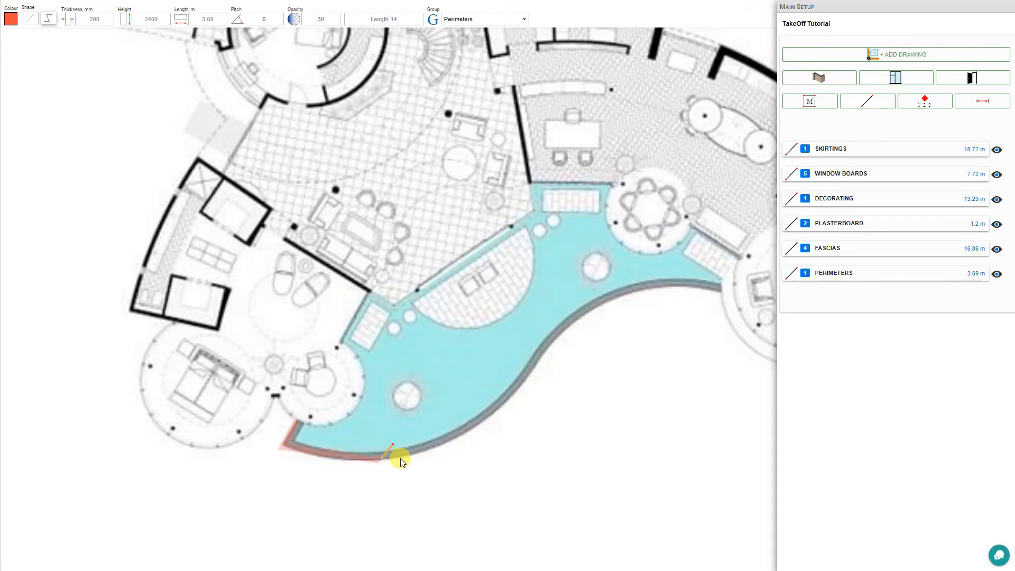
click(426, 448)
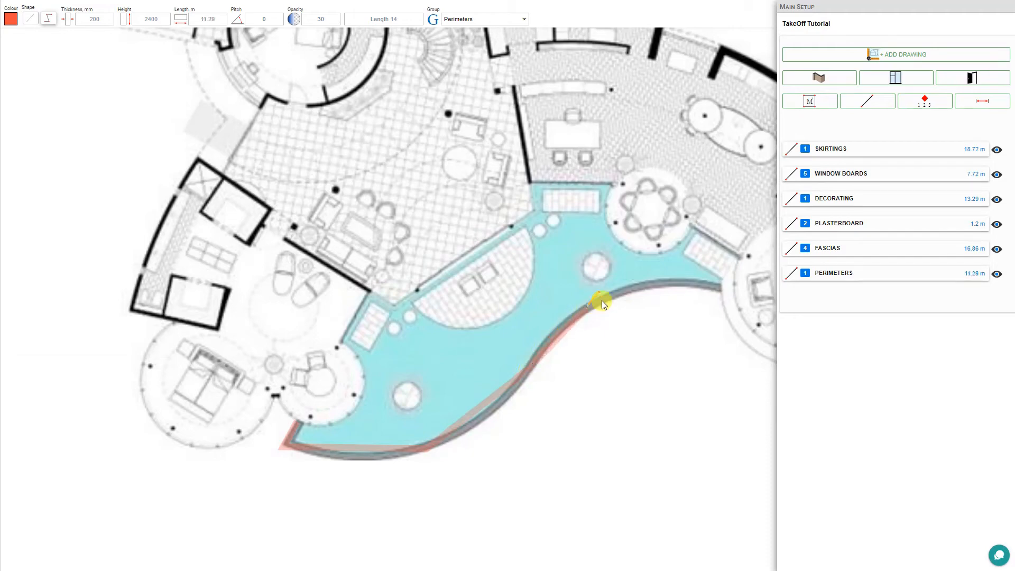
click(615, 292)
click(719, 288)
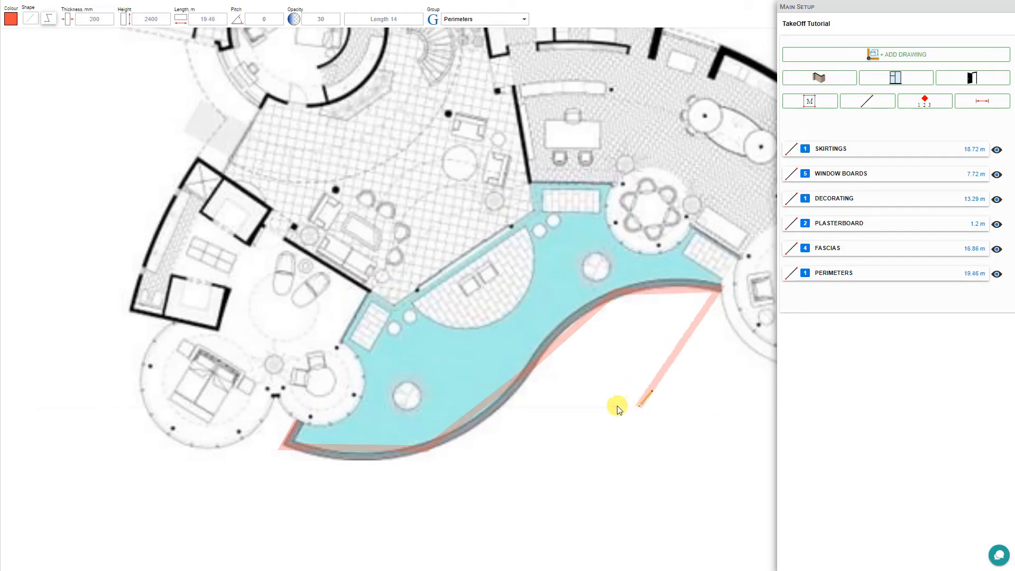
key(Escape)
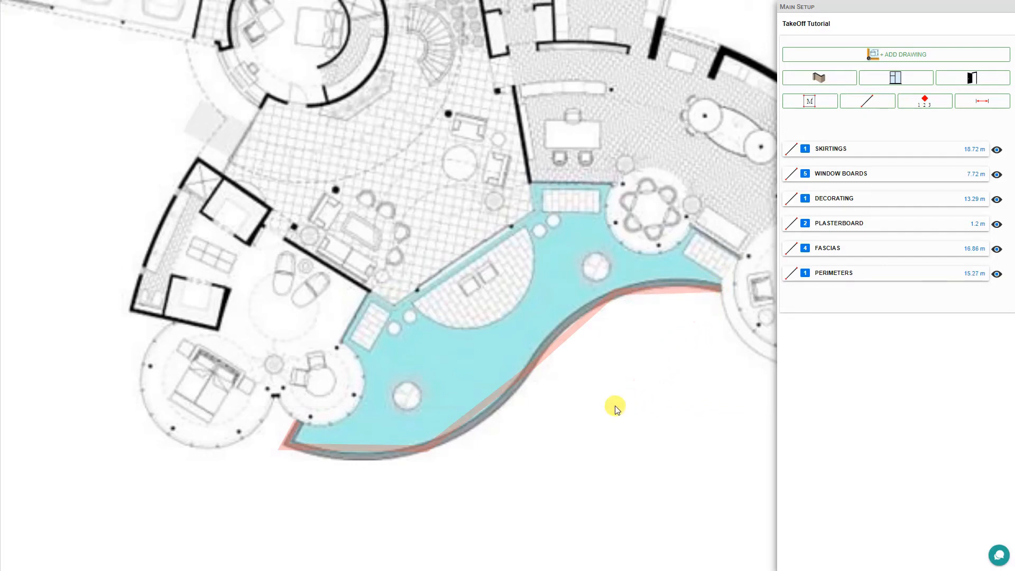
- Bend the perimeter polyline's segments and move its corner point to hug the pool's curved edge
scroll(683, 289, up, 3)
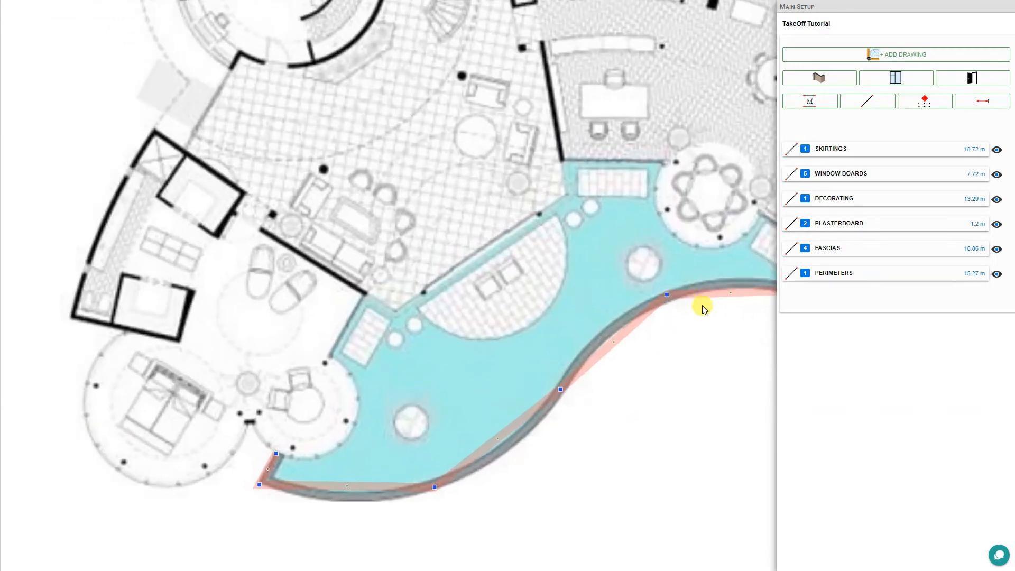
scroll(664, 476, up, 3)
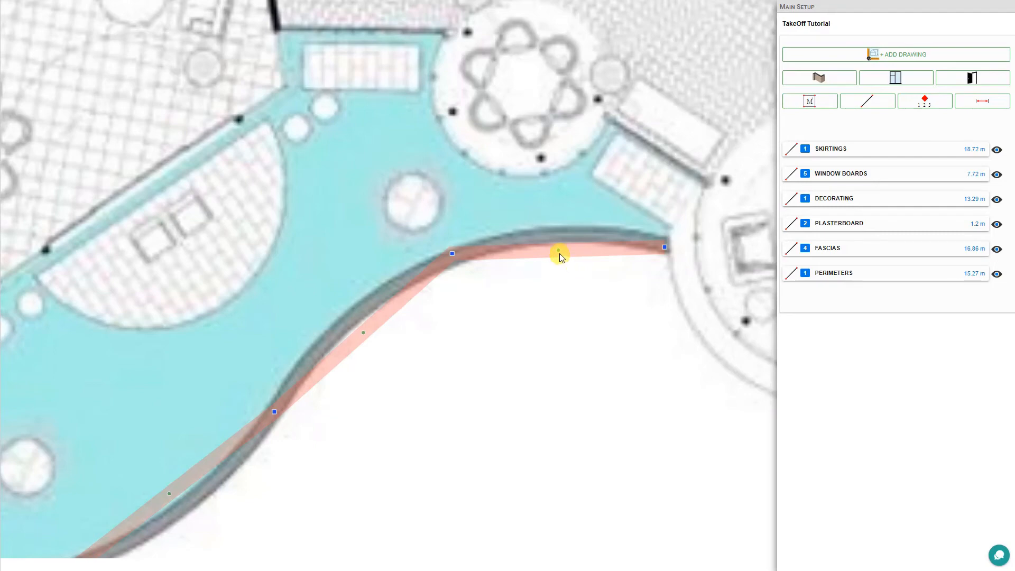
mouse_move(559, 251)
mouse_down()
mouse_move(575, 349)
mouse_move(550, 237)
mouse_up()
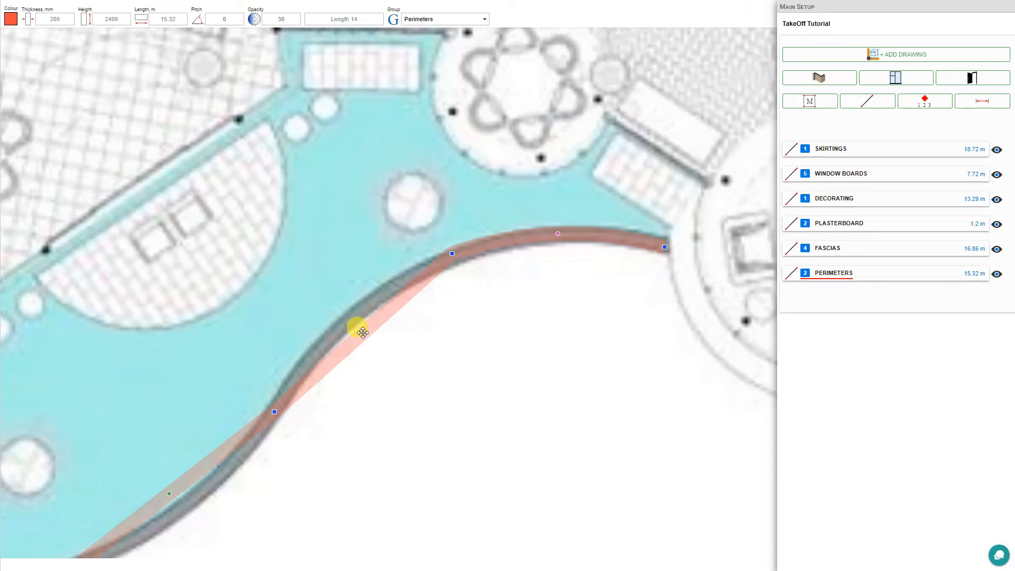
drag(365, 331, 354, 322)
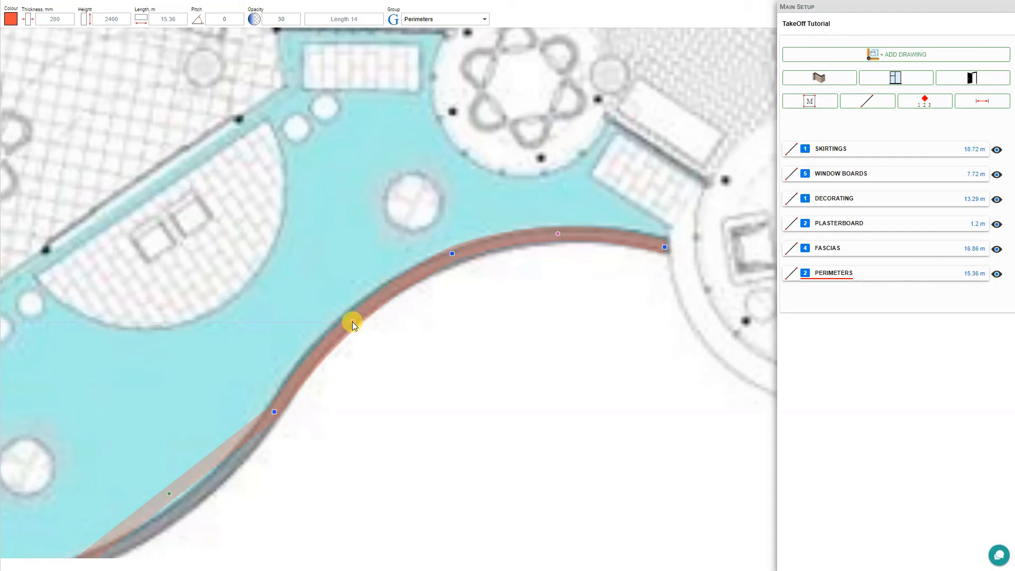
mouse_move(305, 473)
mouse_down()
mouse_move(340, 423)
mouse_move(530, 268)
mouse_up()
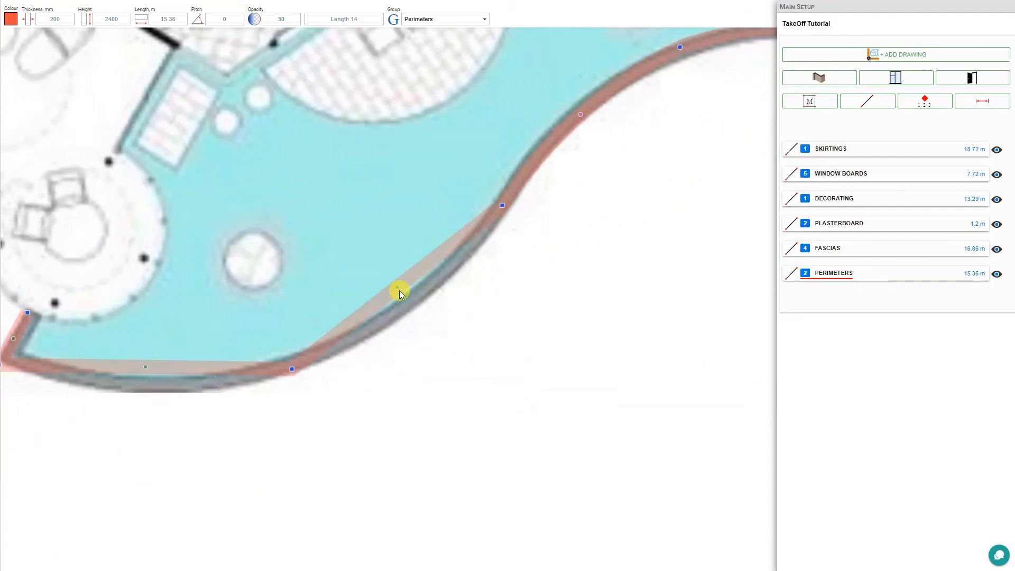
drag(397, 287, 413, 300)
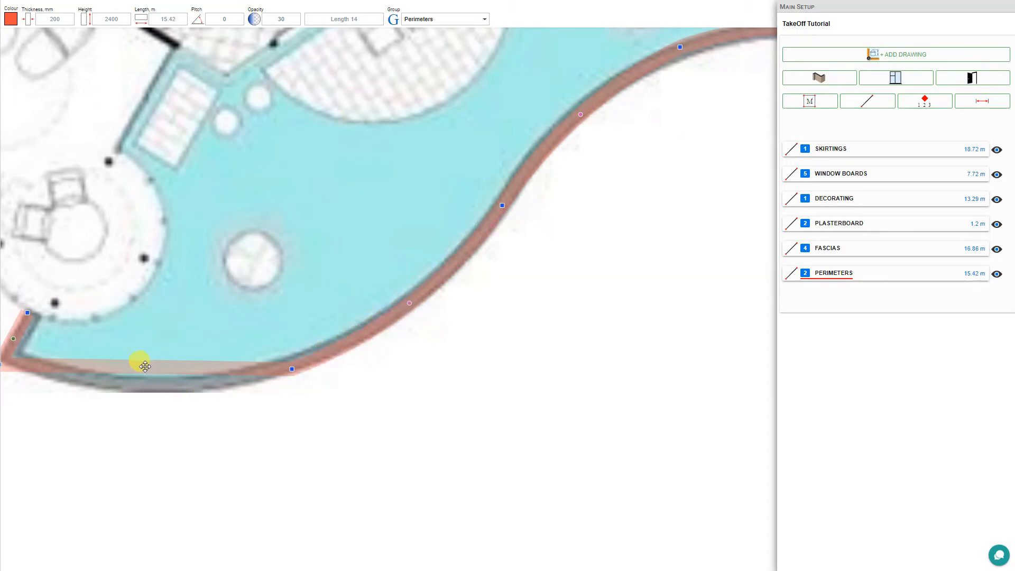
drag(144, 366, 148, 382)
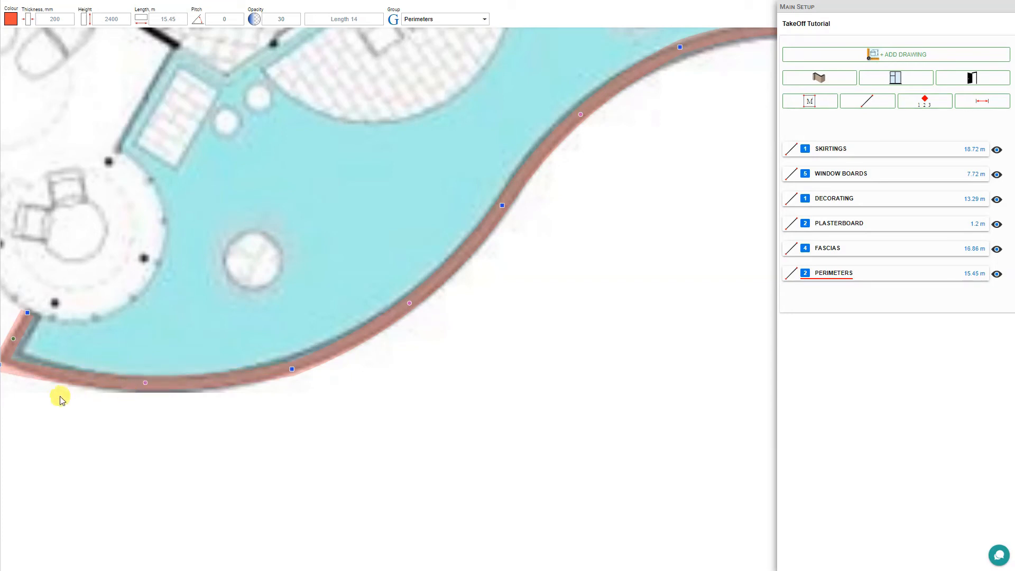
drag(43, 415, 229, 422)
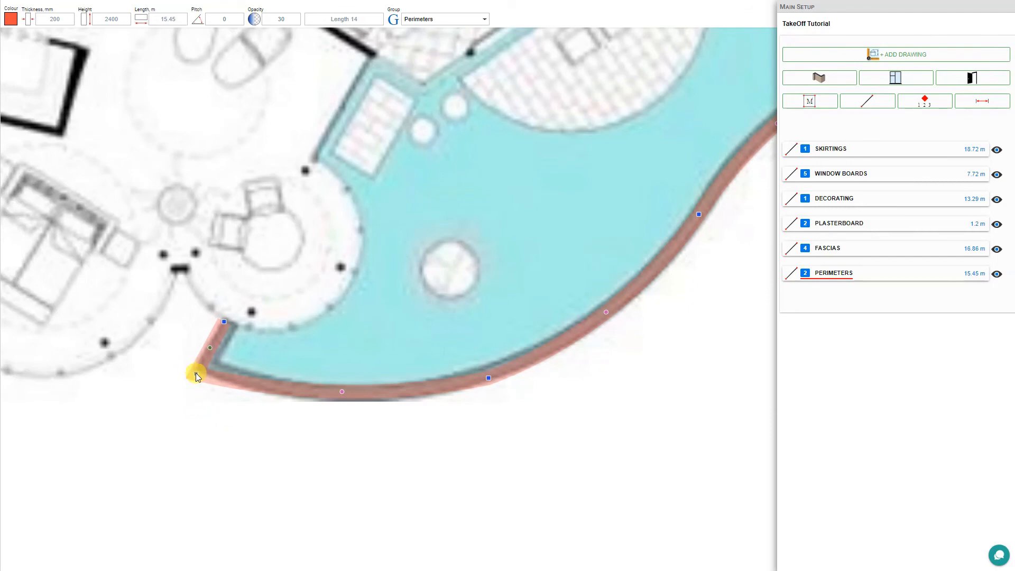
drag(195, 372, 201, 366)
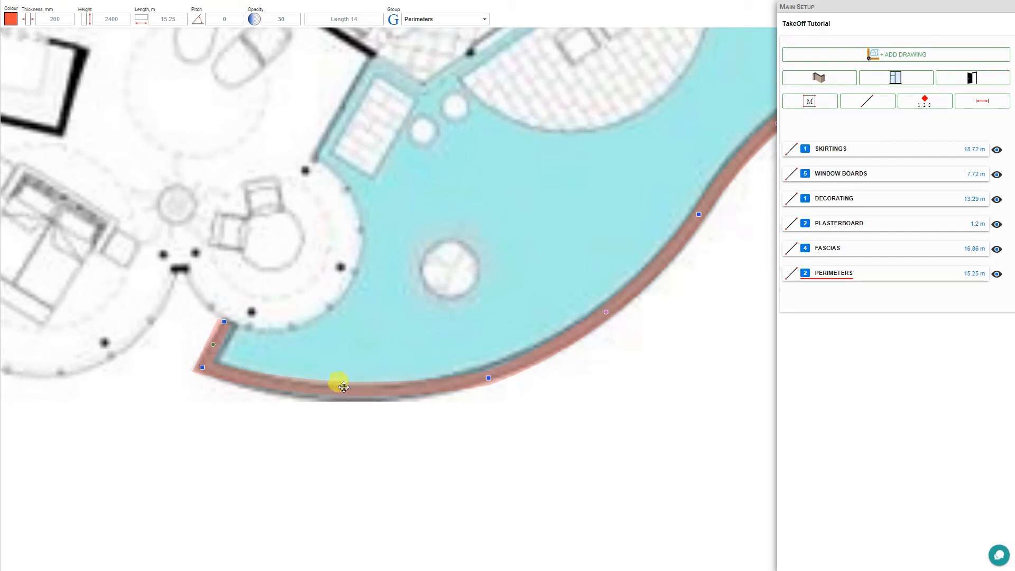
drag(344, 389, 343, 397)
scroll(428, 476, down, 3)
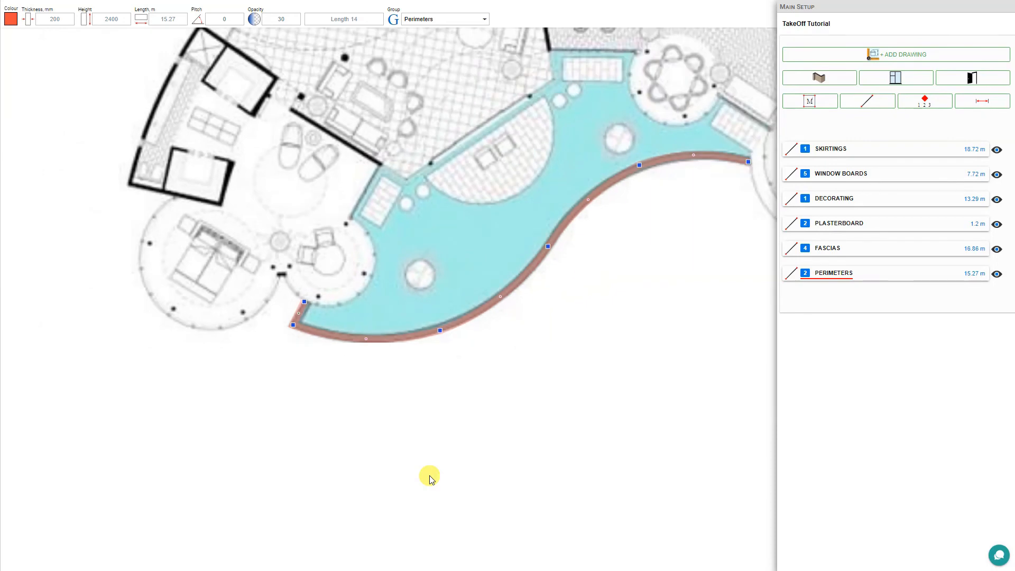
- Check the Perimeters take-off table showing Length 14 at 15.274 m, then start a new length
click(848, 274)
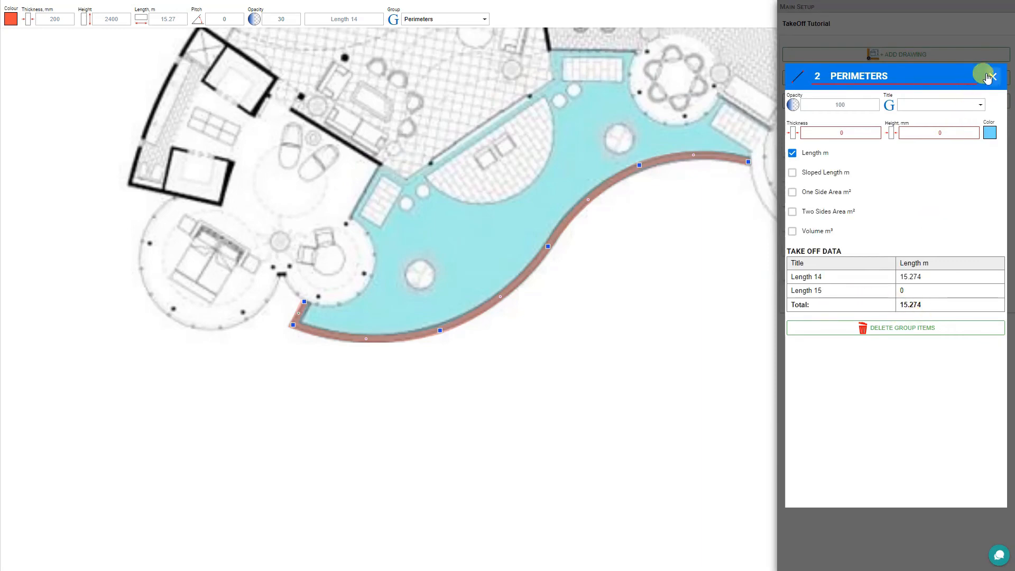
click(992, 78)
click(866, 100)
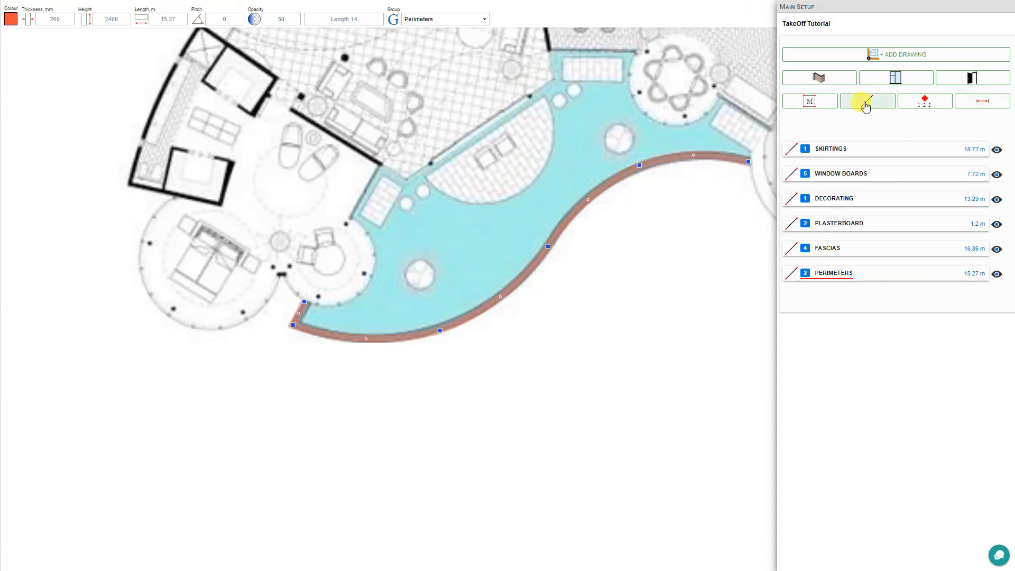
- Draw a 7.82 m perimeter line across the round bedroom and bow it around its outer wall
click(174, 198)
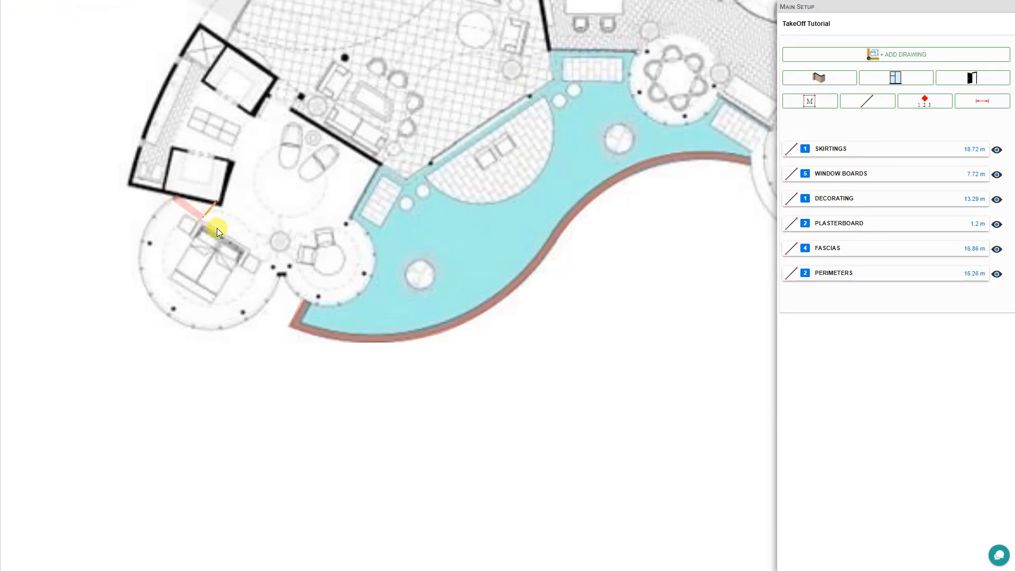
click(281, 274)
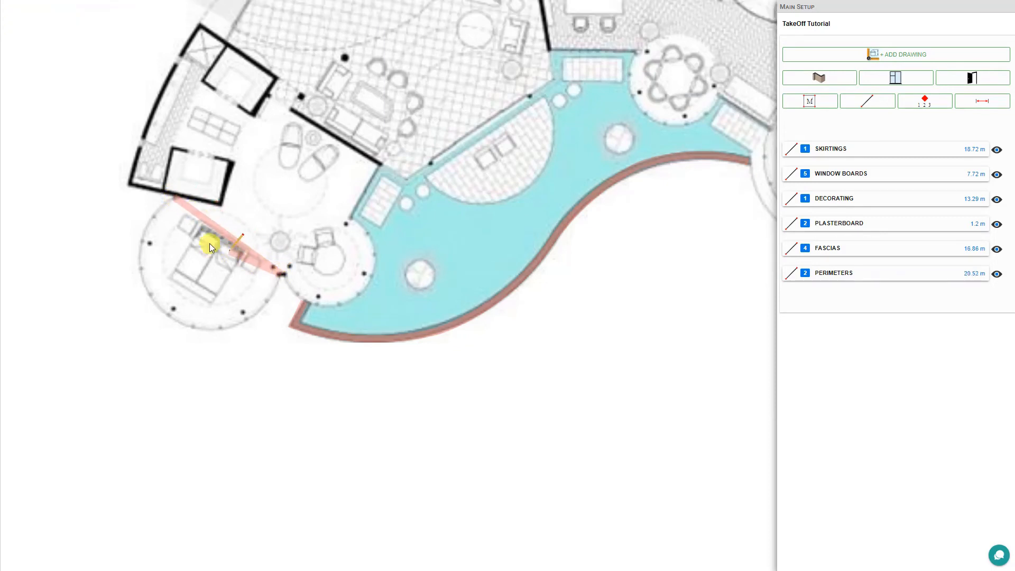
key(Escape)
scroll(208, 279, up, 3)
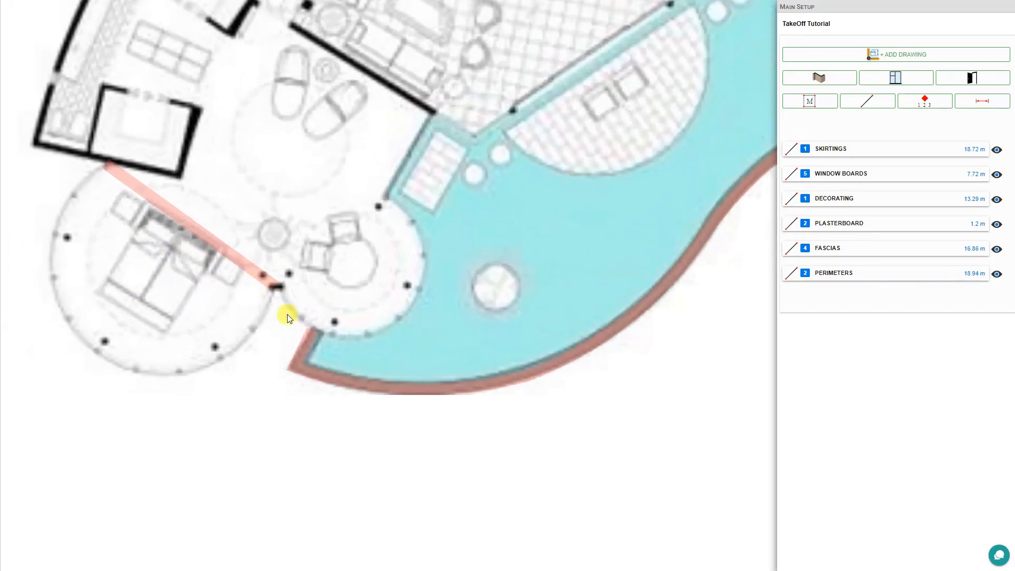
drag(172, 286, 401, 293)
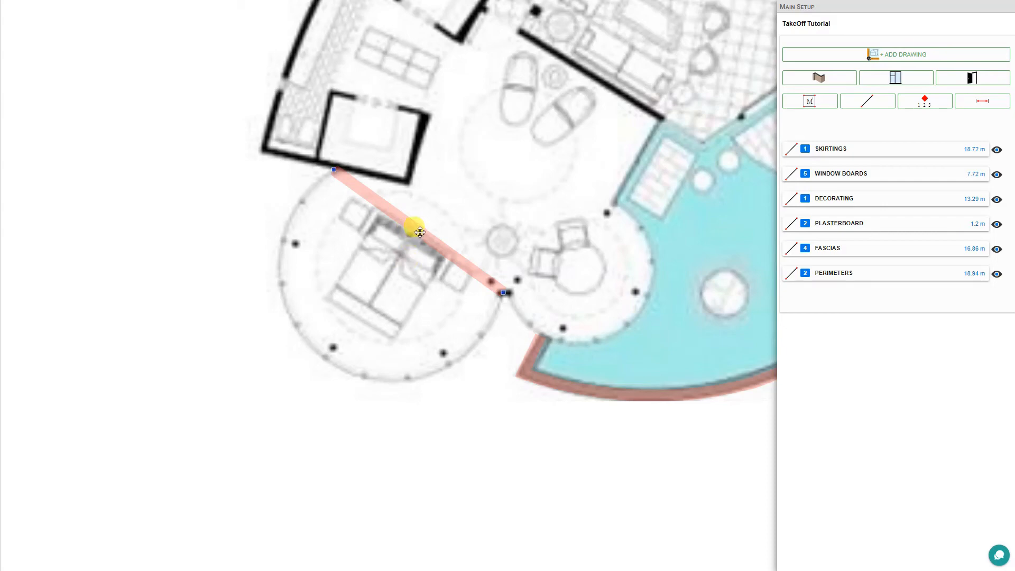
drag(420, 231, 315, 352)
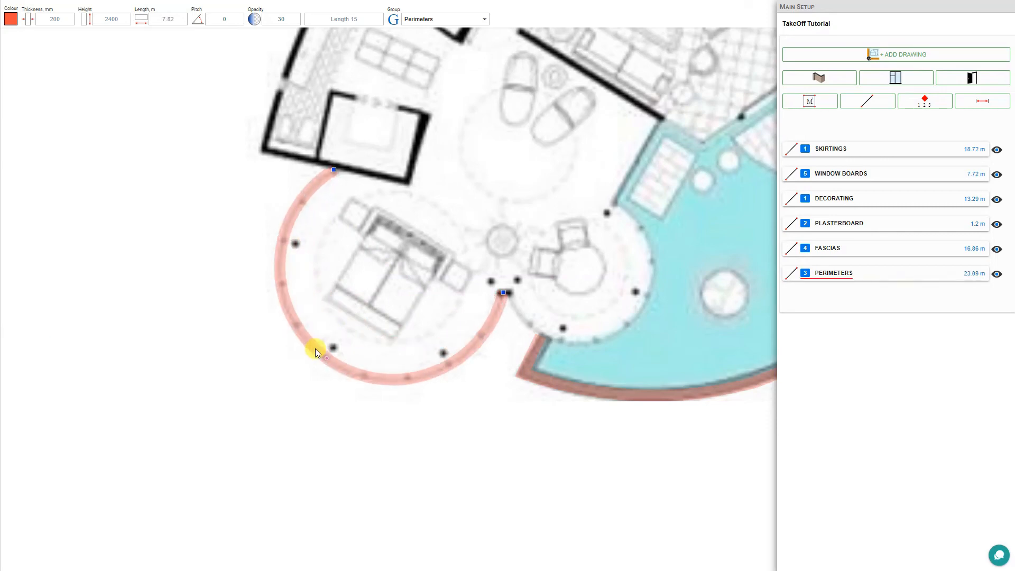
- Check the Perimeters total of 23.09 m, return to the proposed ground floor plan and close the group details
click(896, 274)
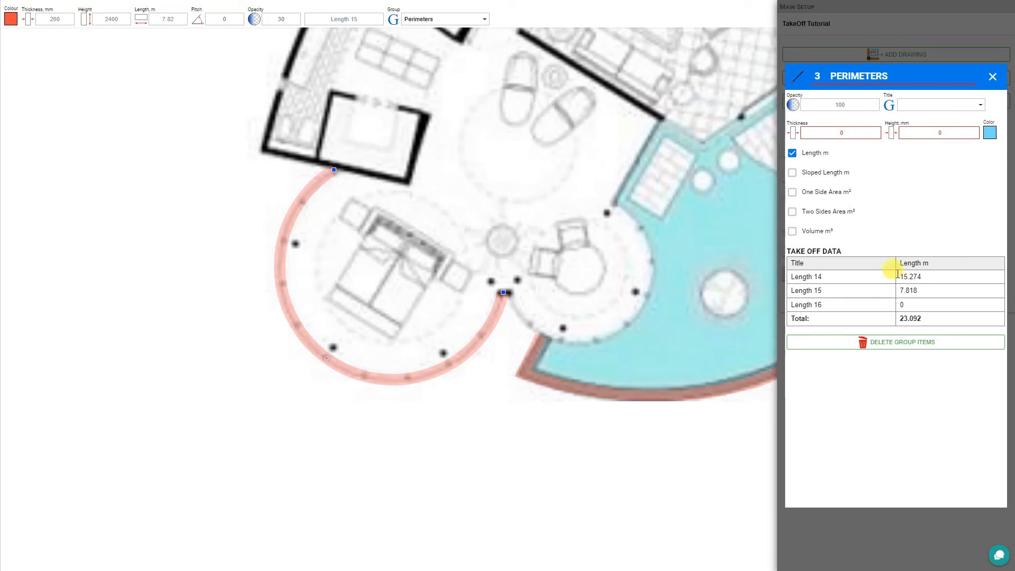
scroll(503, 336, down, 3)
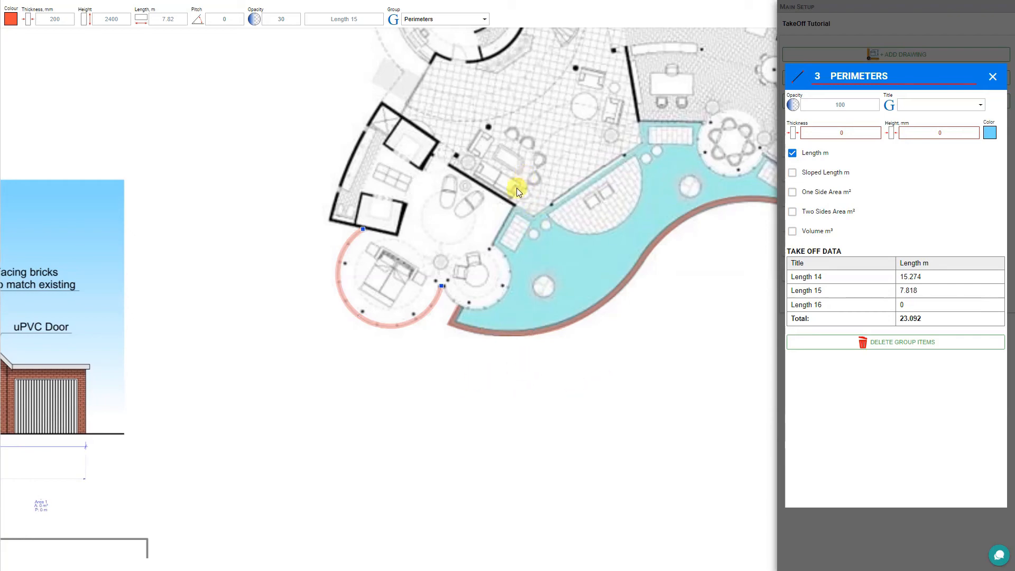
scroll(516, 188, down, 5)
scroll(287, 393, down, 2)
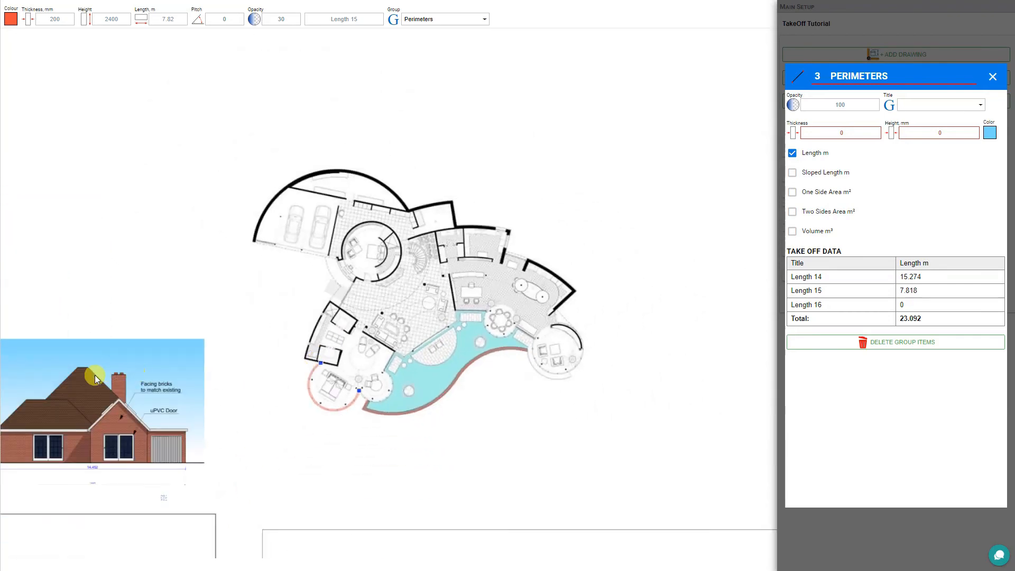
drag(95, 376, 557, 259)
scroll(288, 249, up, 2)
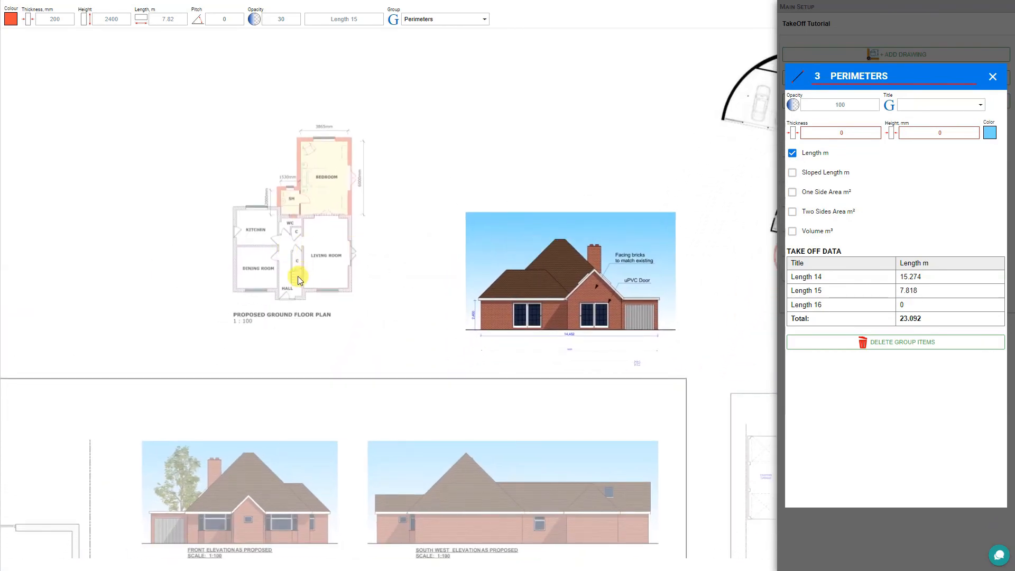
scroll(293, 284, up, 2)
scroll(294, 283, up, 1)
scroll(292, 281, up, 2)
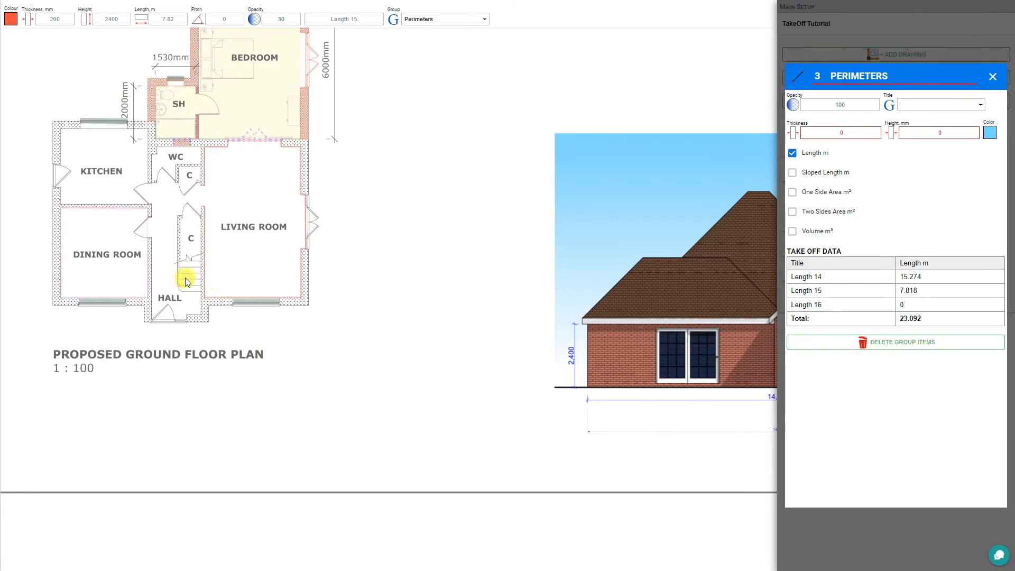
drag(186, 276, 392, 285)
scroll(392, 285, up, 3)
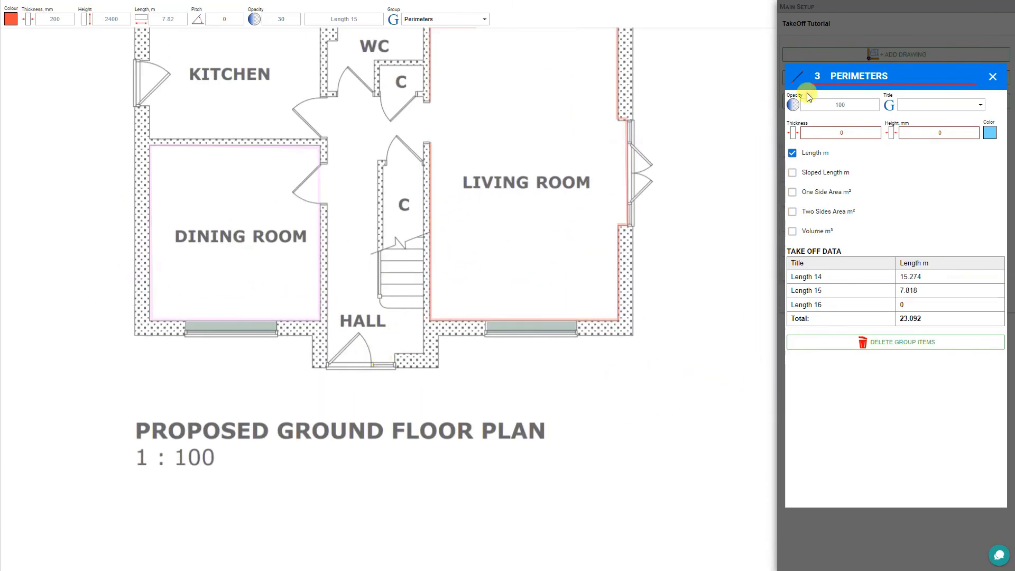
click(992, 77)
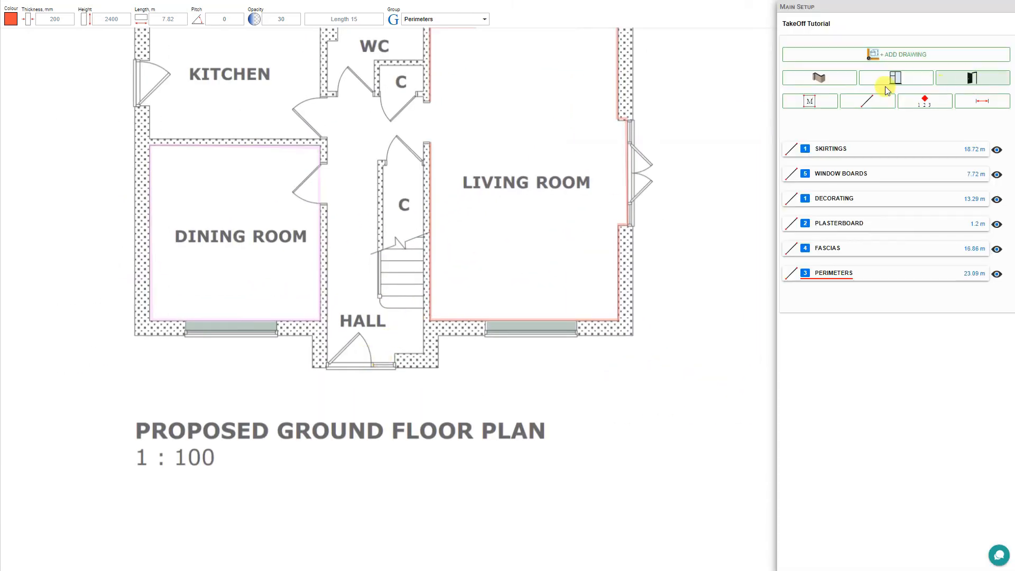
- Start a new dark orange (#C45100) length line assigned to a new Handrails group
click(870, 104)
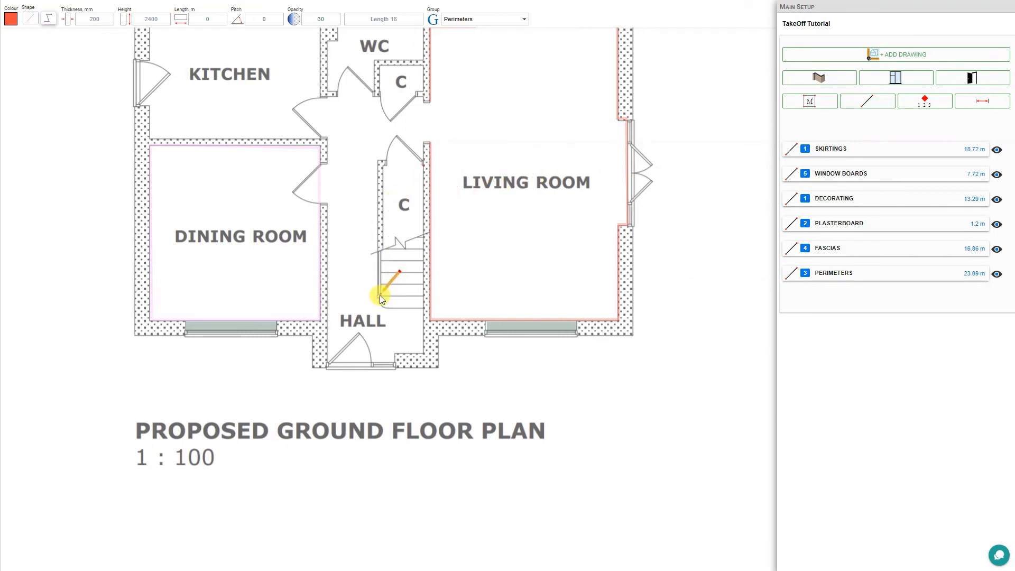
click(12, 19)
click(10, 18)
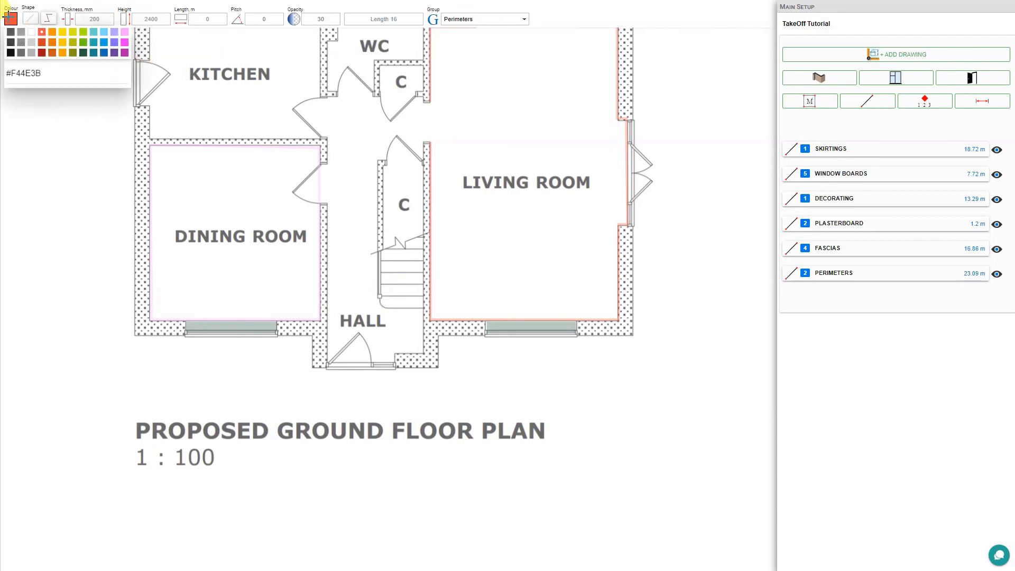
click(54, 54)
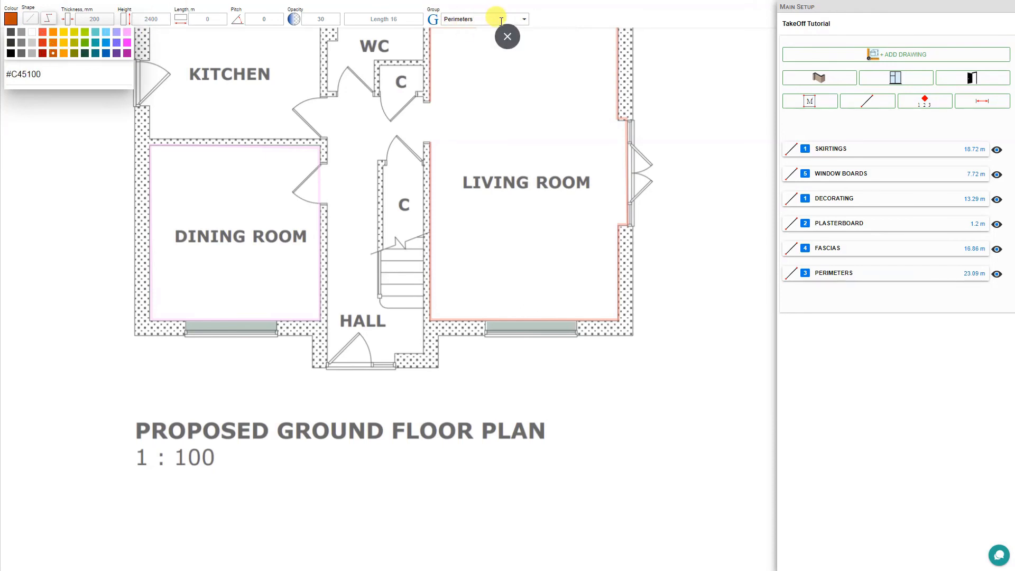
click(523, 20)
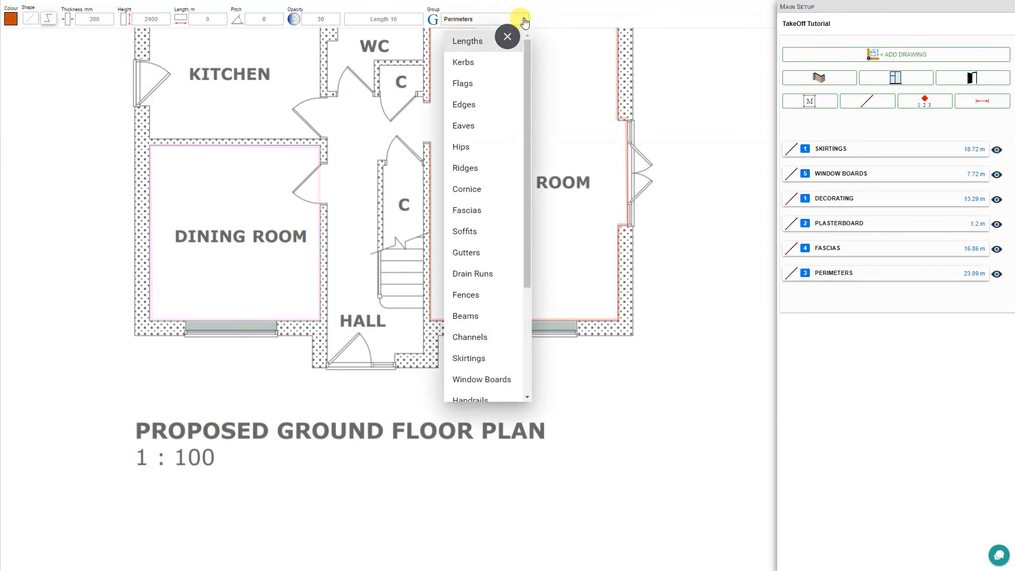
click(471, 399)
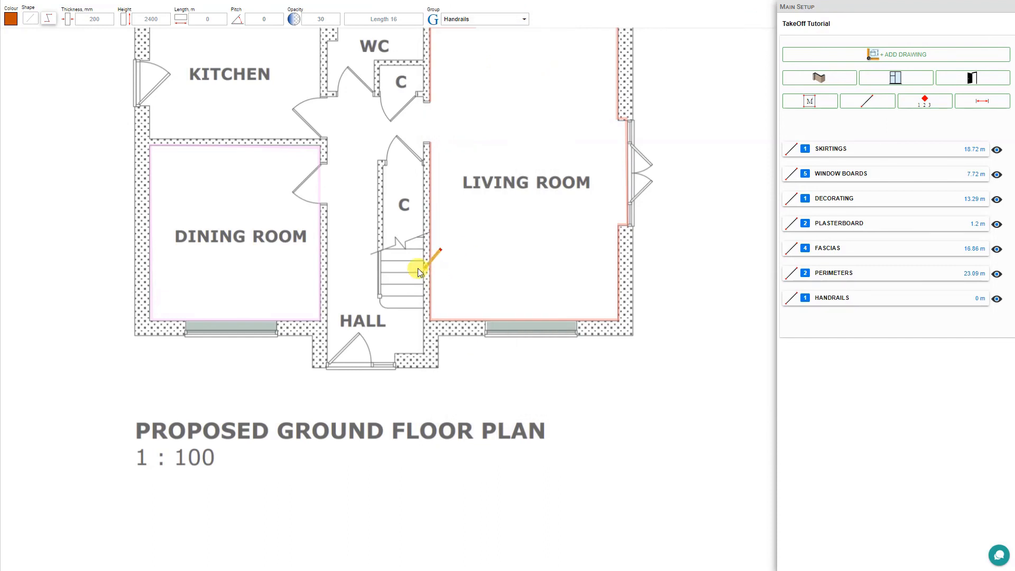
- Draw the handrail from the foot to the top of the hall staircase, totalling 2.49 m
click(379, 296)
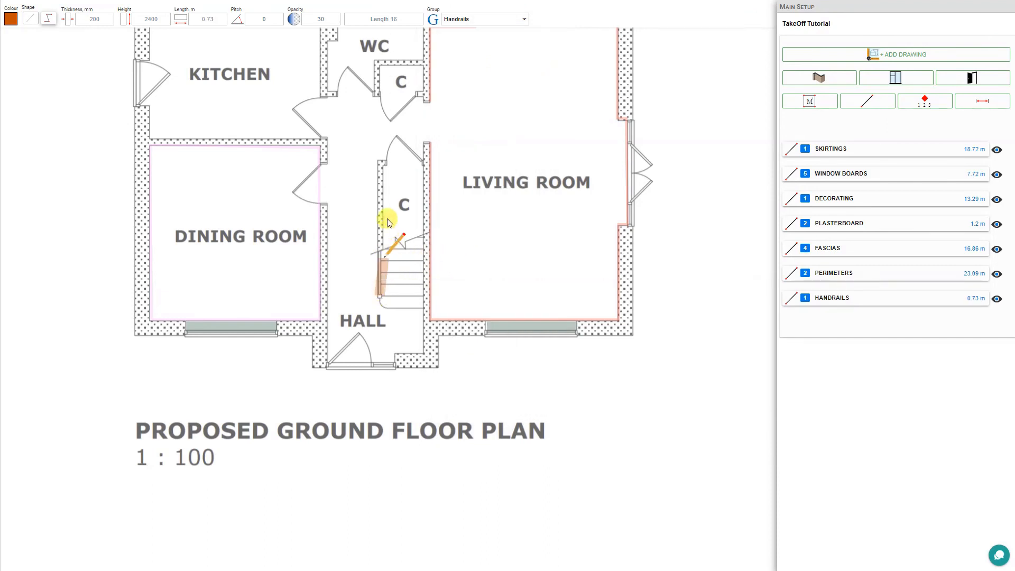
click(380, 165)
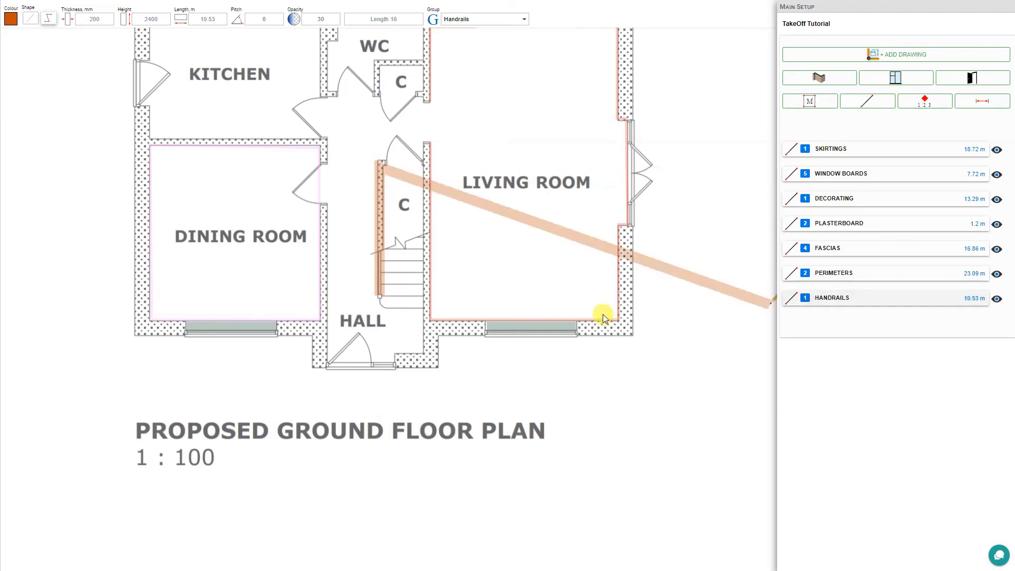
key(Escape)
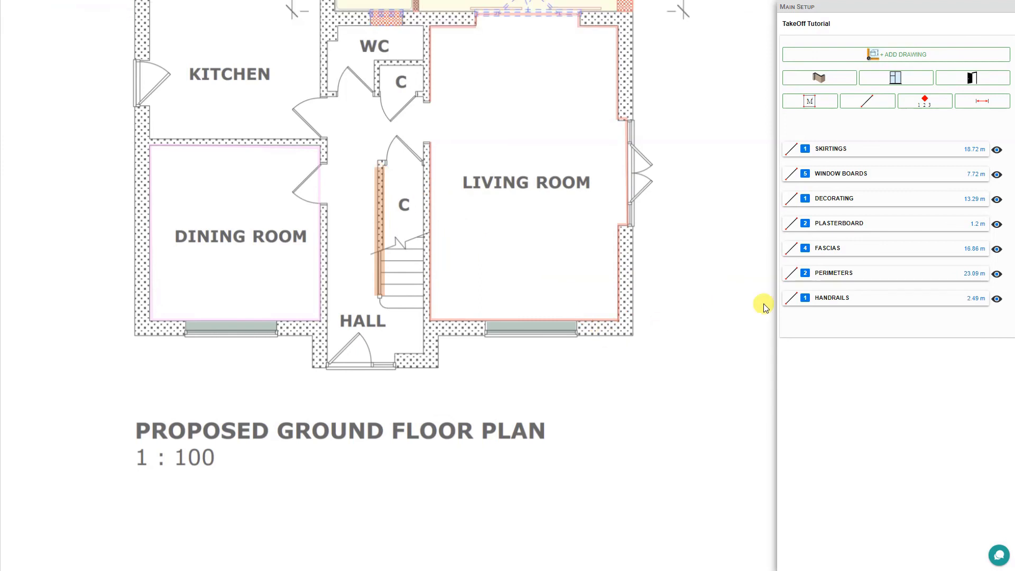
- Give the staircase handrail line a 45° pitch, producing a 3.52 m sloped length
click(857, 300)
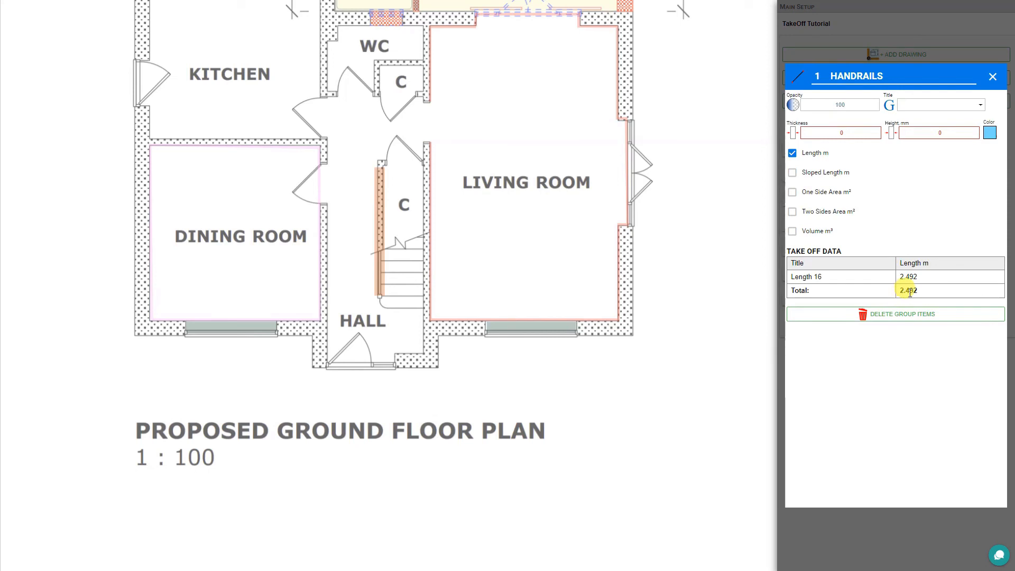
click(378, 292)
click(379, 205)
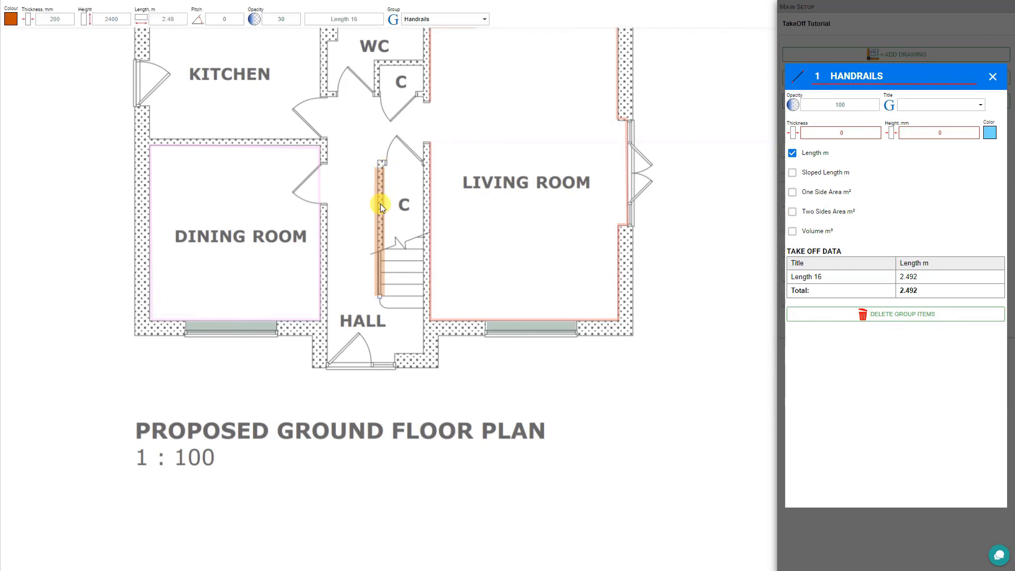
click(219, 20)
drag(178, 44, 207, 48)
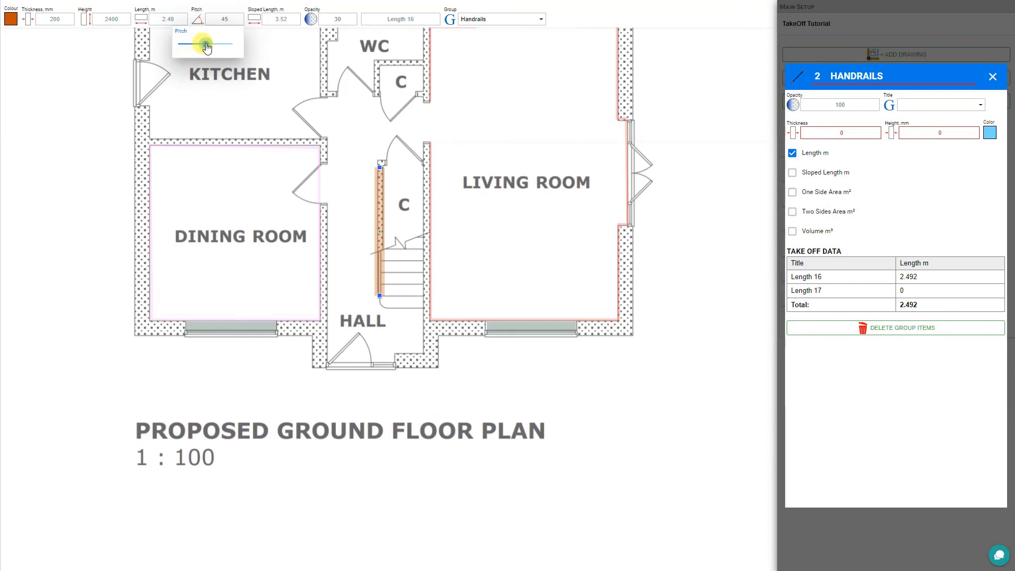
- Make the Handrails group report sloped length instead of length, at opacity 40
click(792, 173)
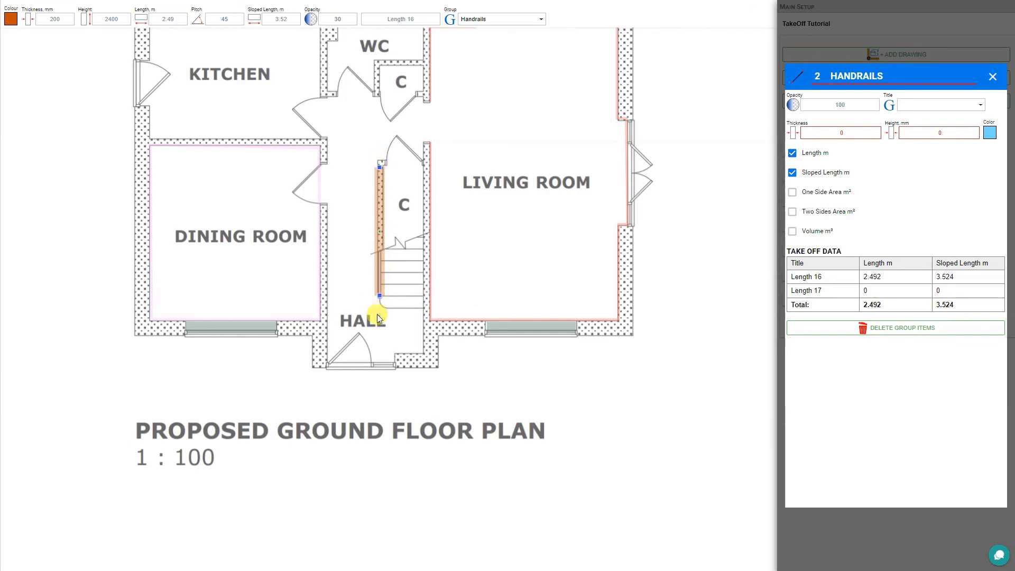
click(792, 153)
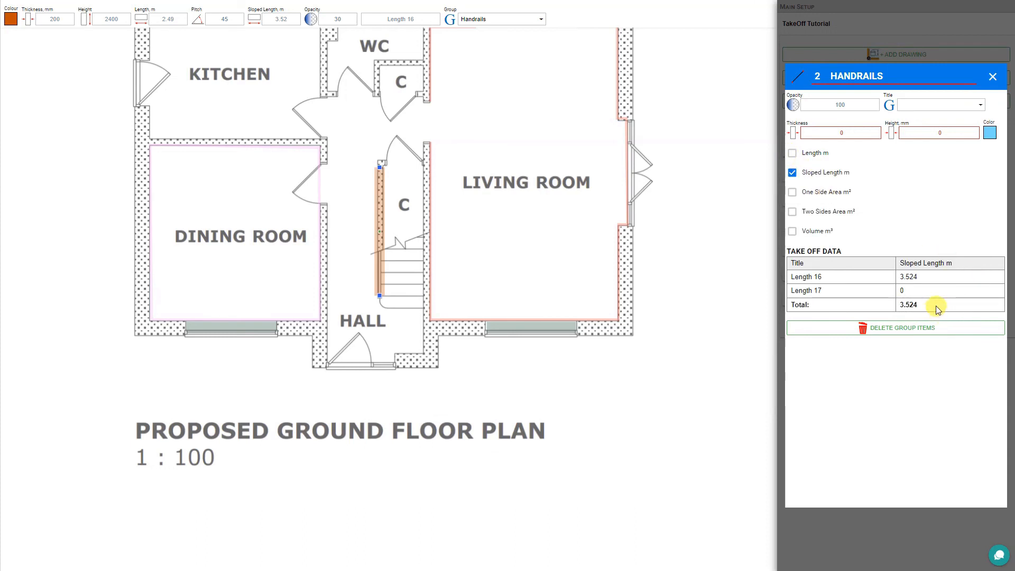
click(839, 104)
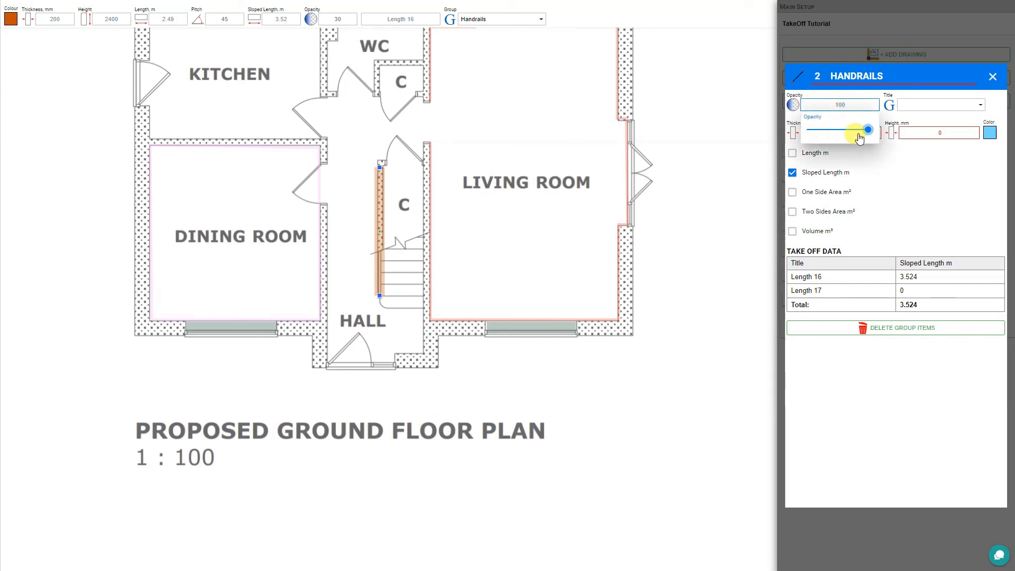
drag(863, 132, 829, 132)
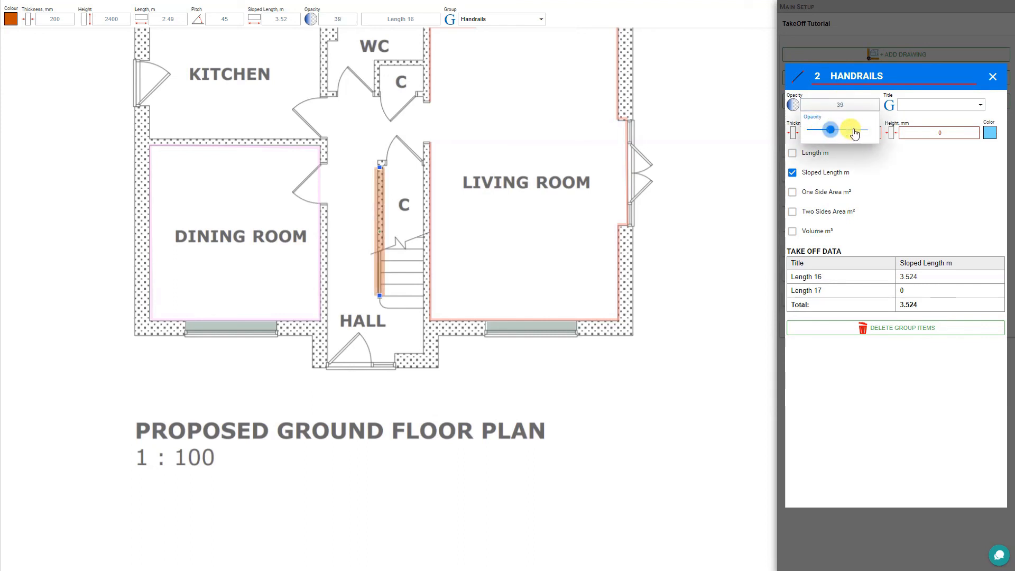
- Close the Handrails group details to return to the group list
click(980, 105)
click(979, 106)
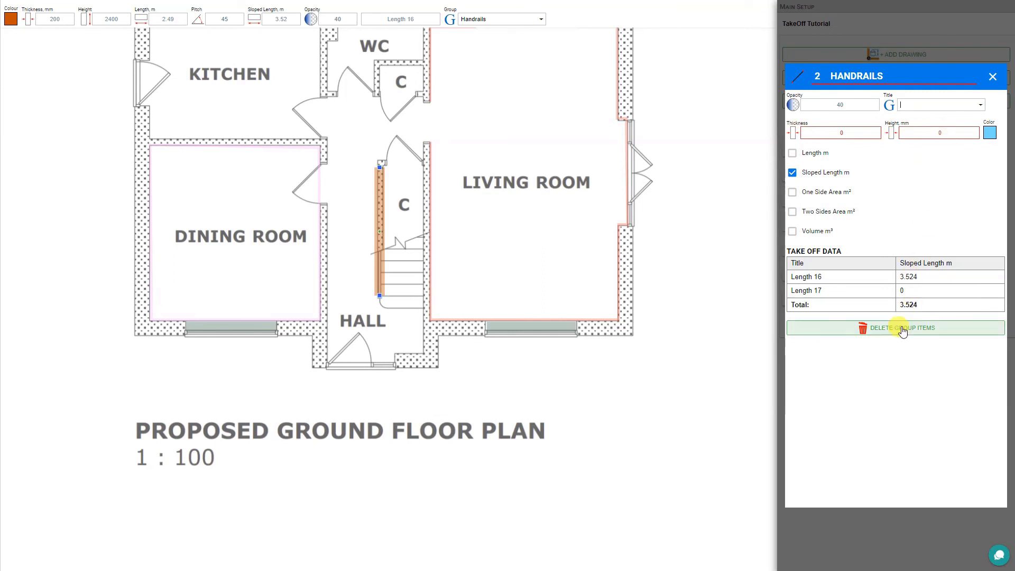
click(992, 77)
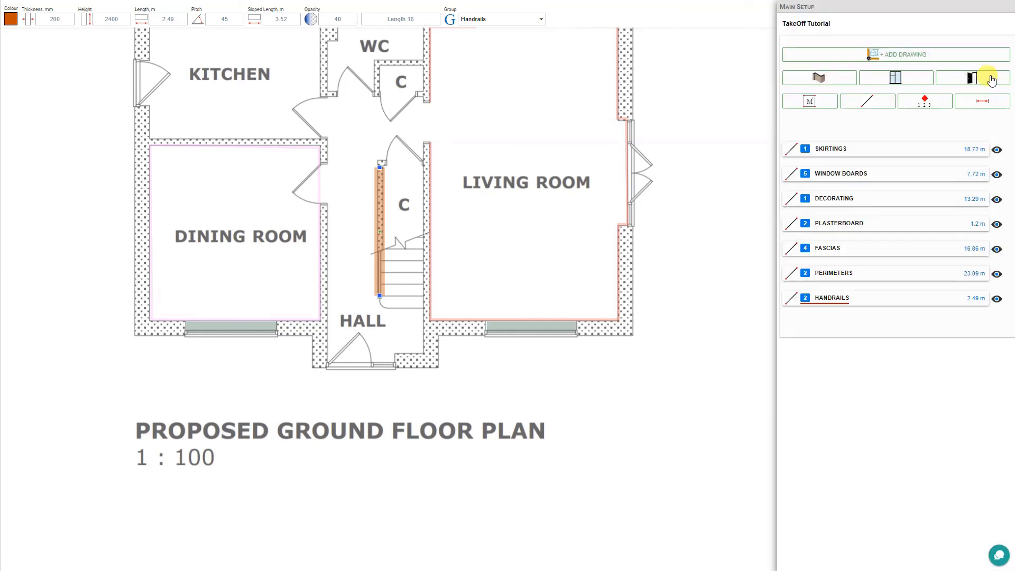
click(997, 300)
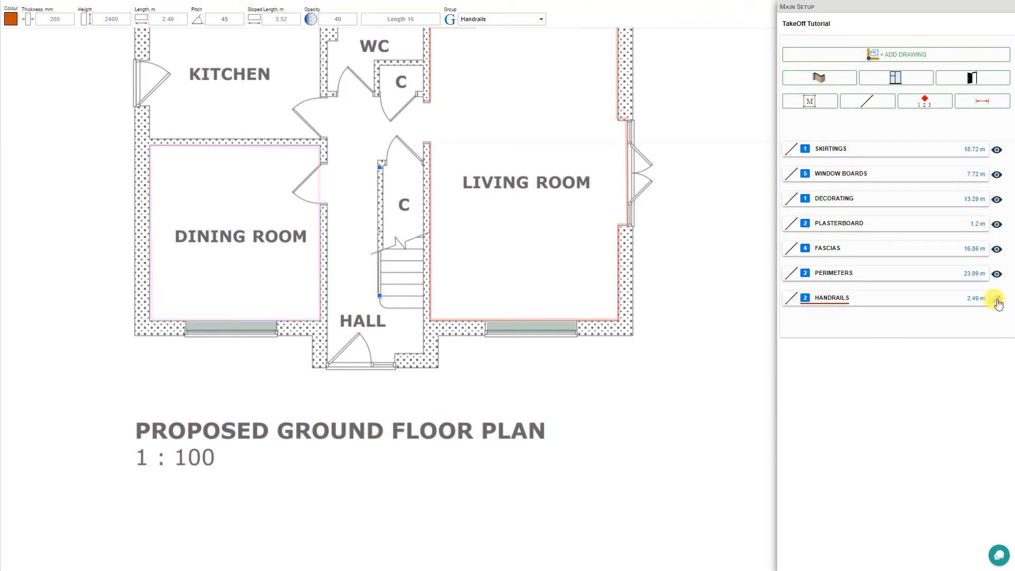
double_click(997, 300)
click(997, 300)
click(997, 299)
click(996, 299)
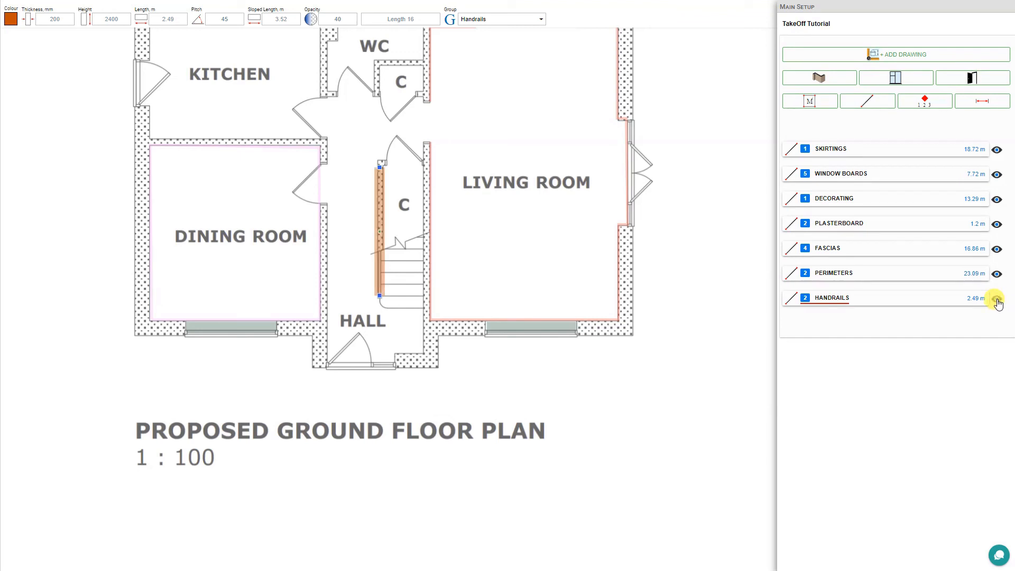
click(997, 300)
click(997, 299)
click(996, 299)
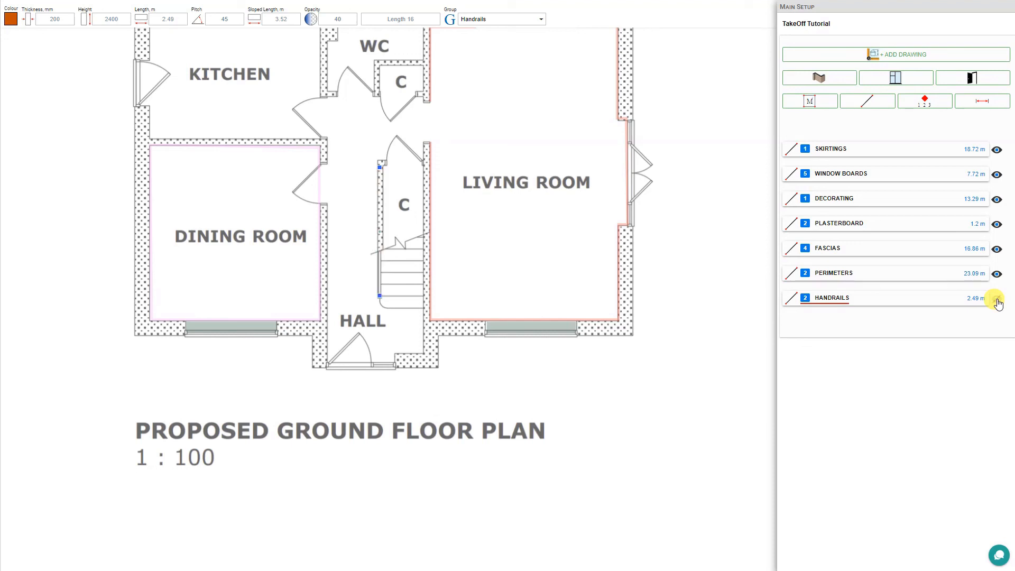
click(997, 300)
click(996, 299)
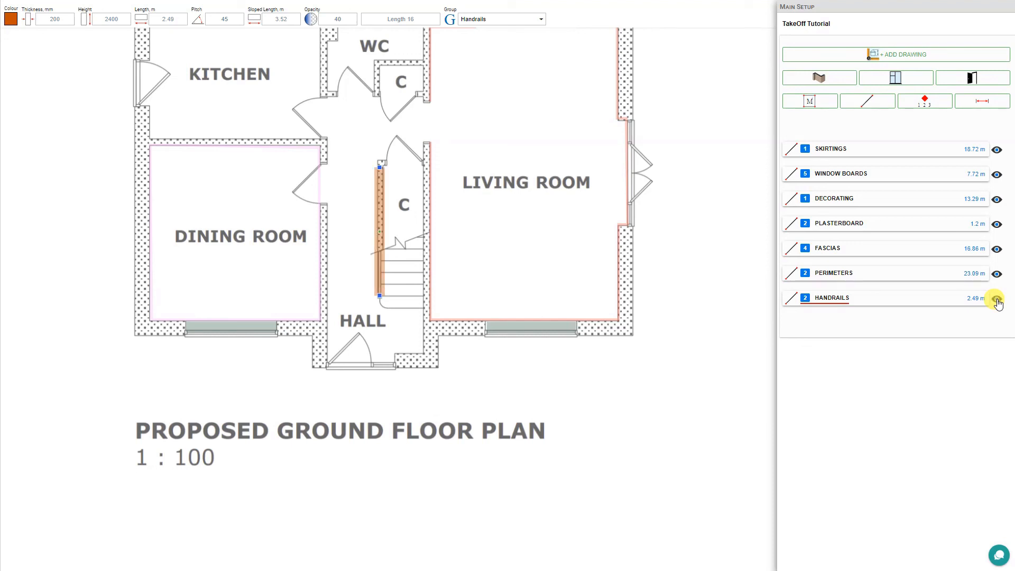